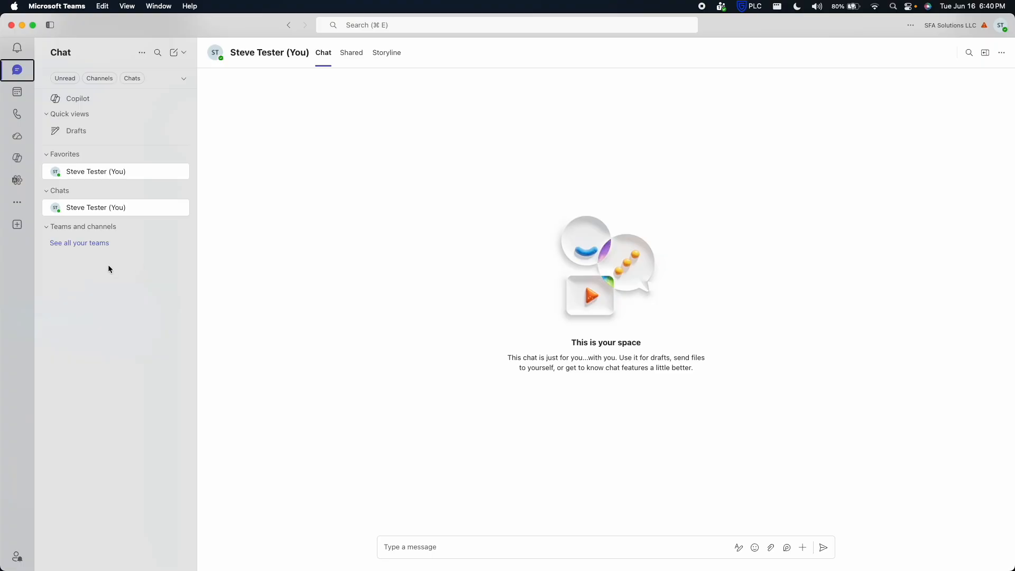
Search the Teams app store for "forceclaw", clear the search, and return to Chat
click(24, 227)
click(82, 82)
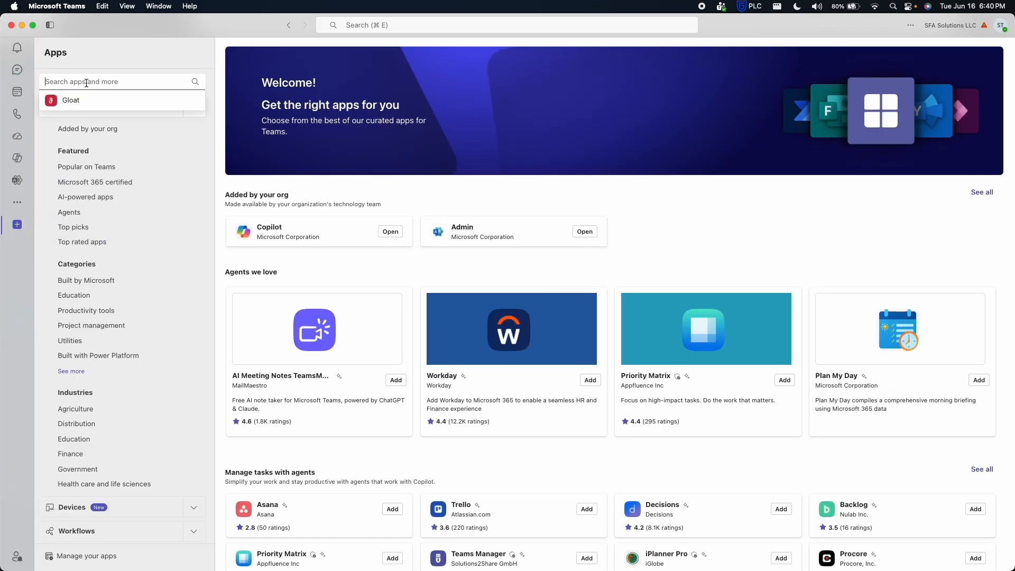
text(force)
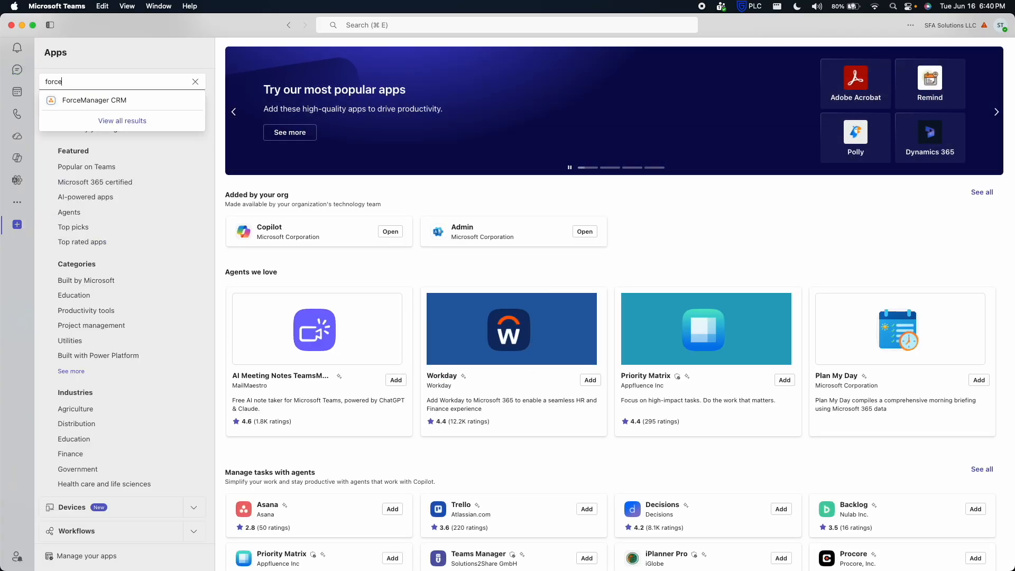
text(claw)
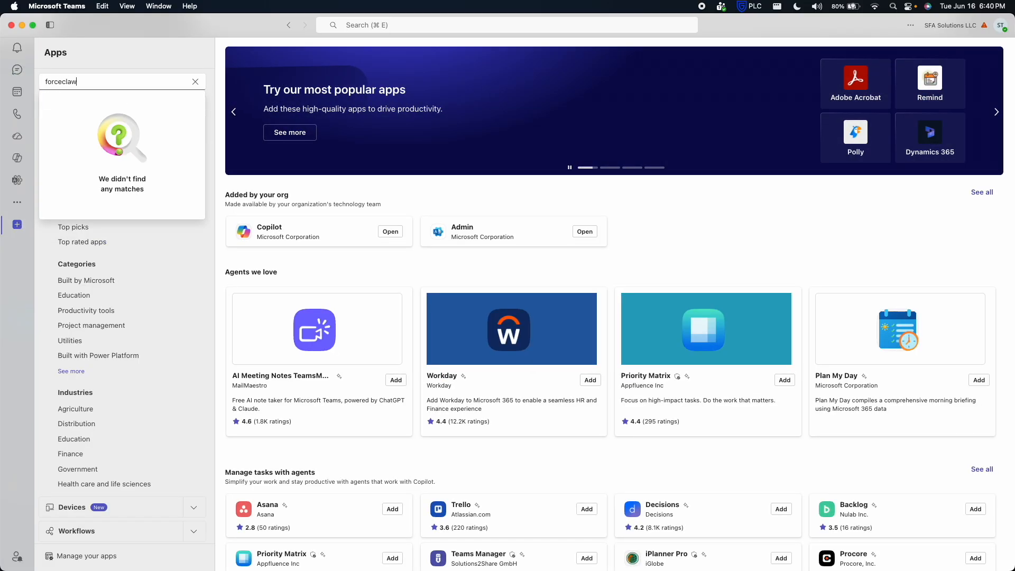
click(195, 82)
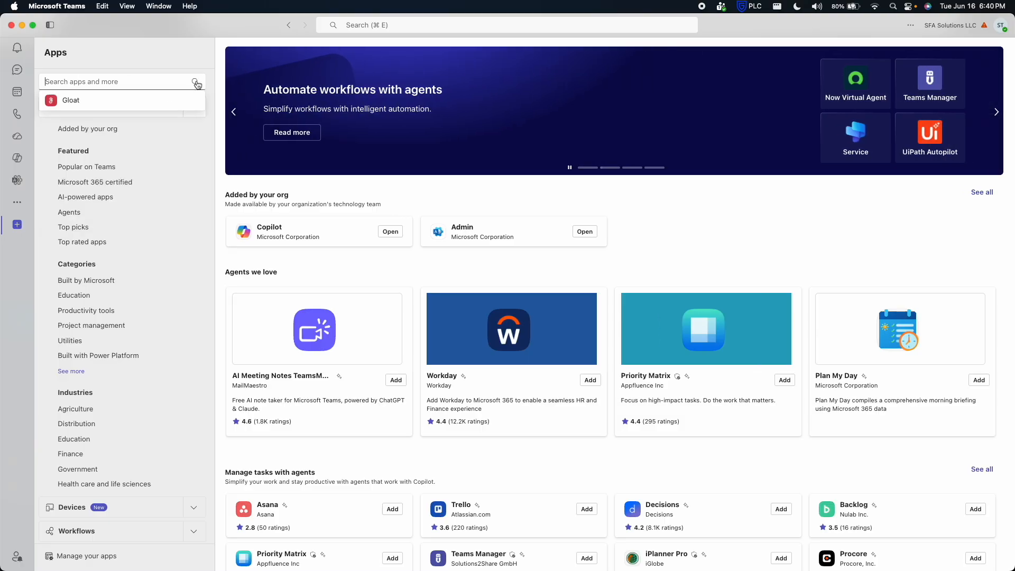
click(149, 146)
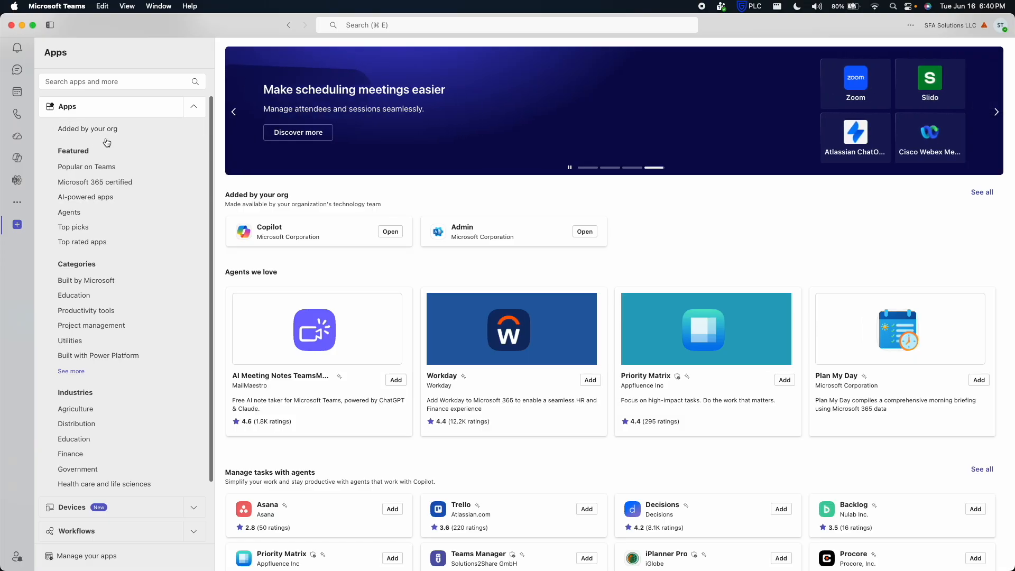
click(17, 70)
Switch to the ForceClaw Microsoft Teams setup page in Chrome and download the app package from setup step 1
key(ctrl+Up)
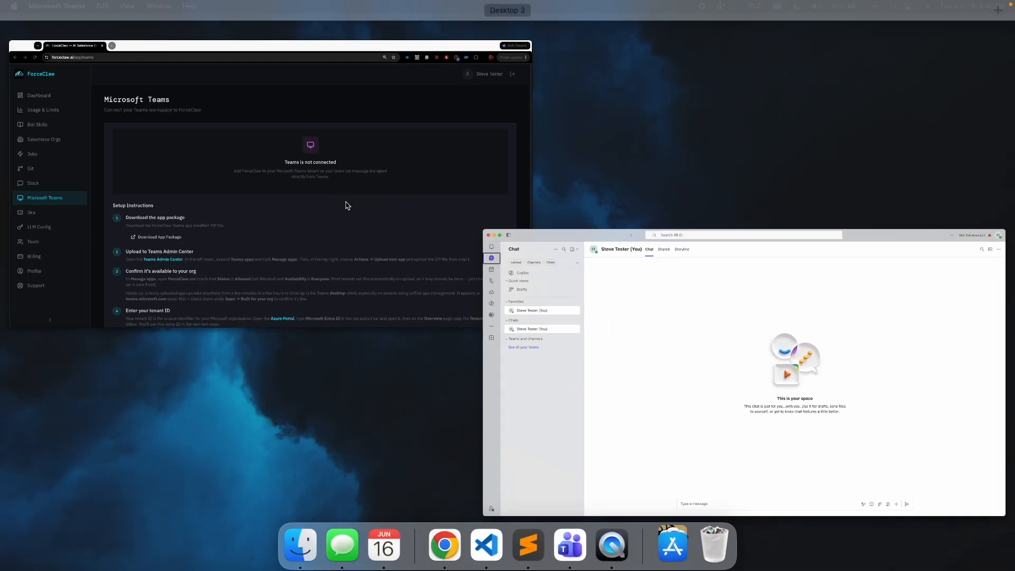
click(320, 185)
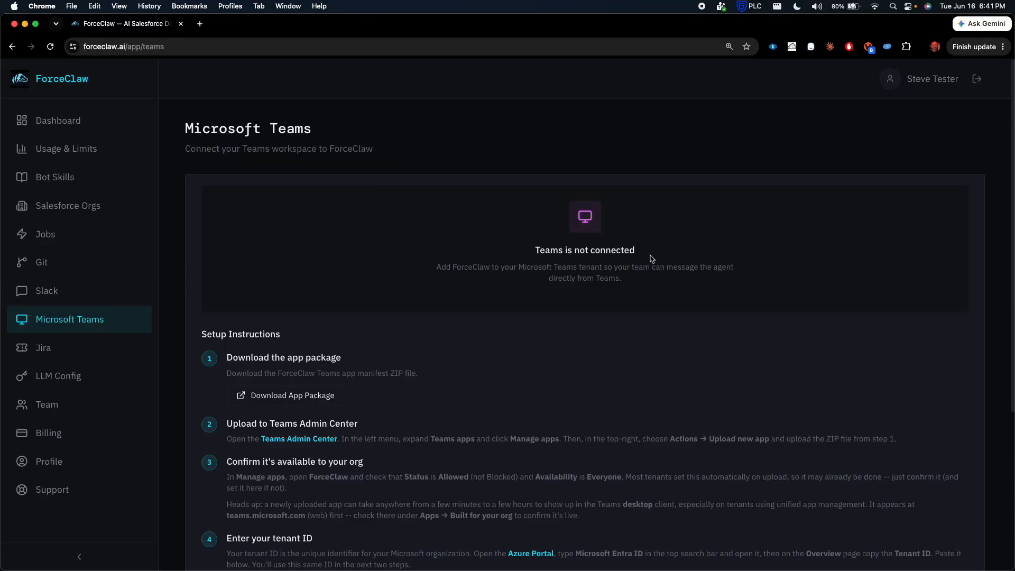
scroll(502, 236, down, 3)
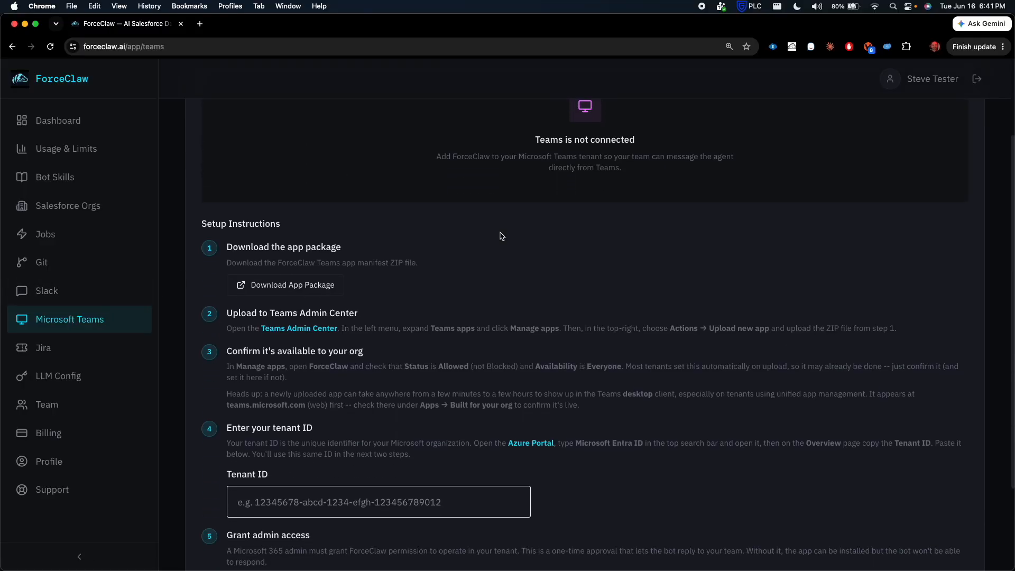
scroll(502, 237, down, 3)
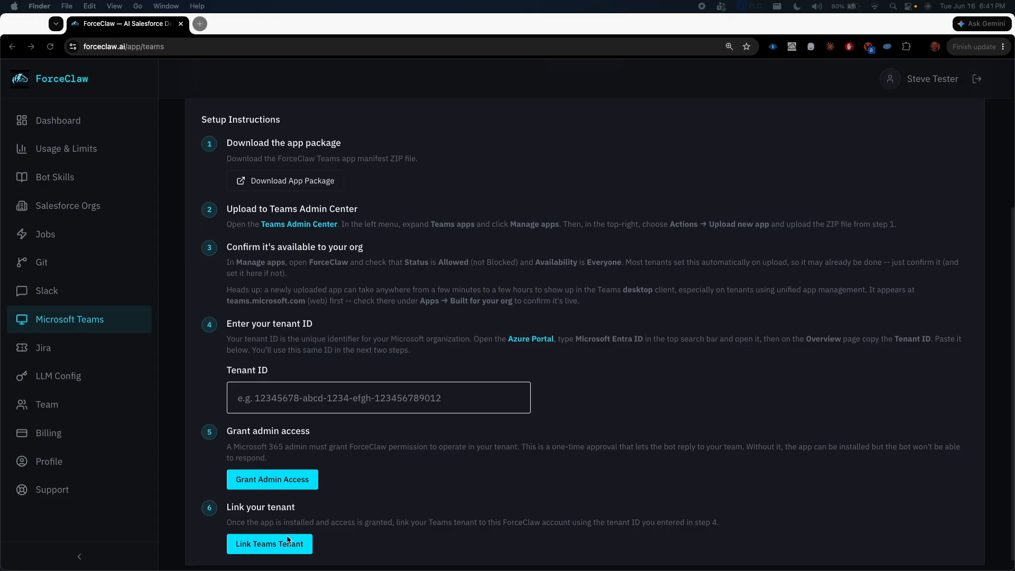
scroll(359, 303, up, 3)
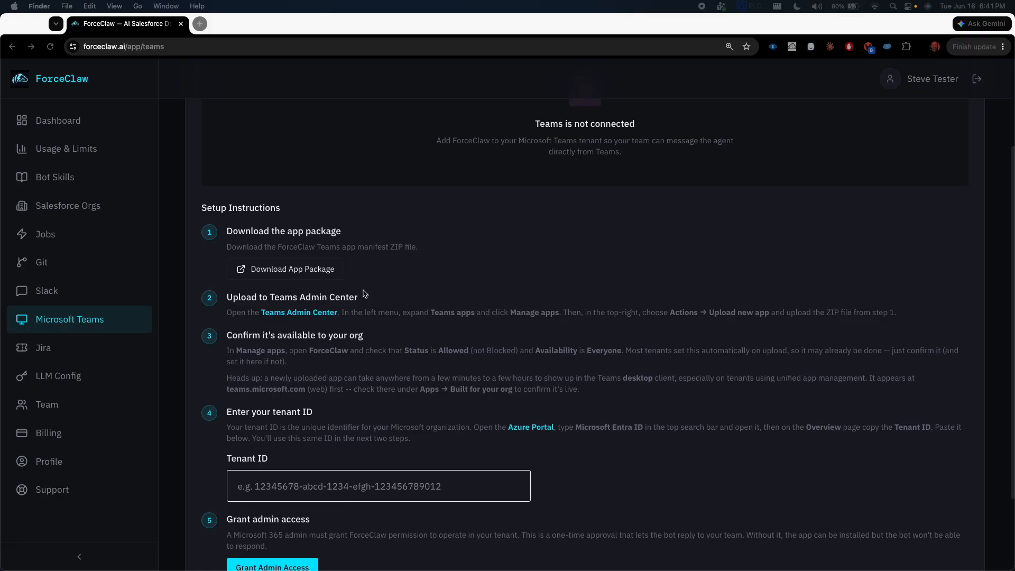
click(306, 284)
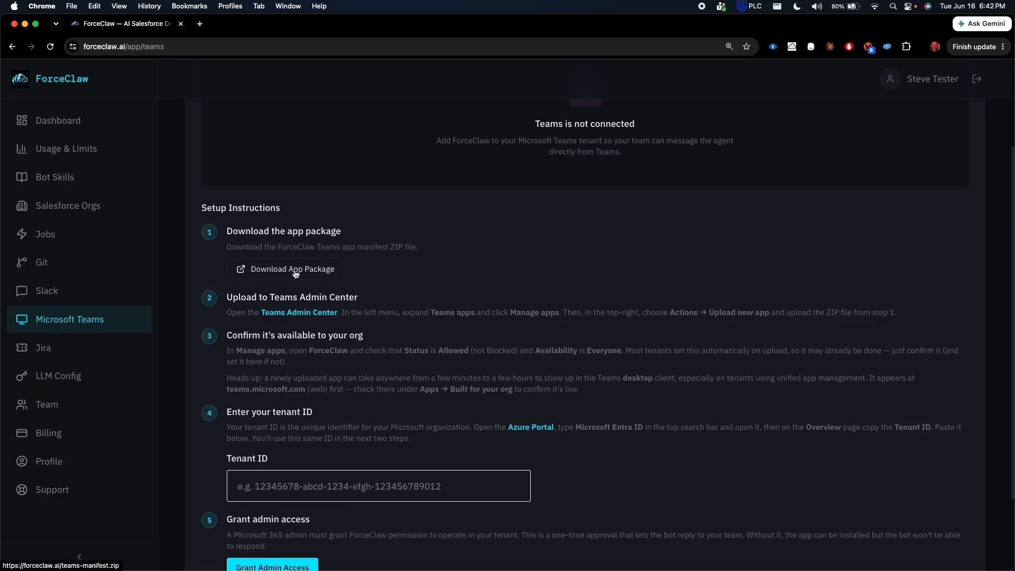
click(295, 271)
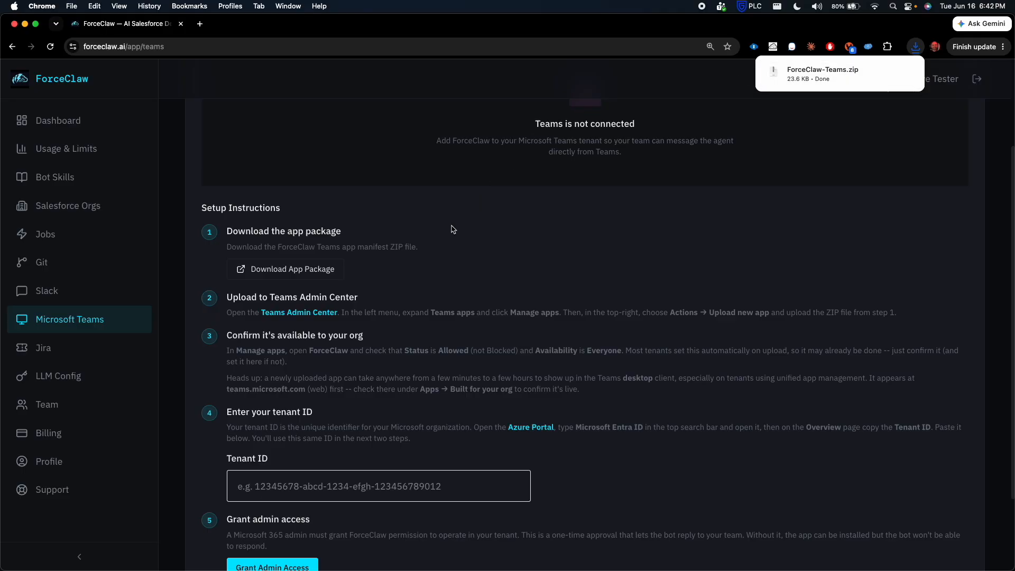
Open the Teams Admin Center from the ForceClaw setup instructions and go to its Manage apps page
click(315, 313)
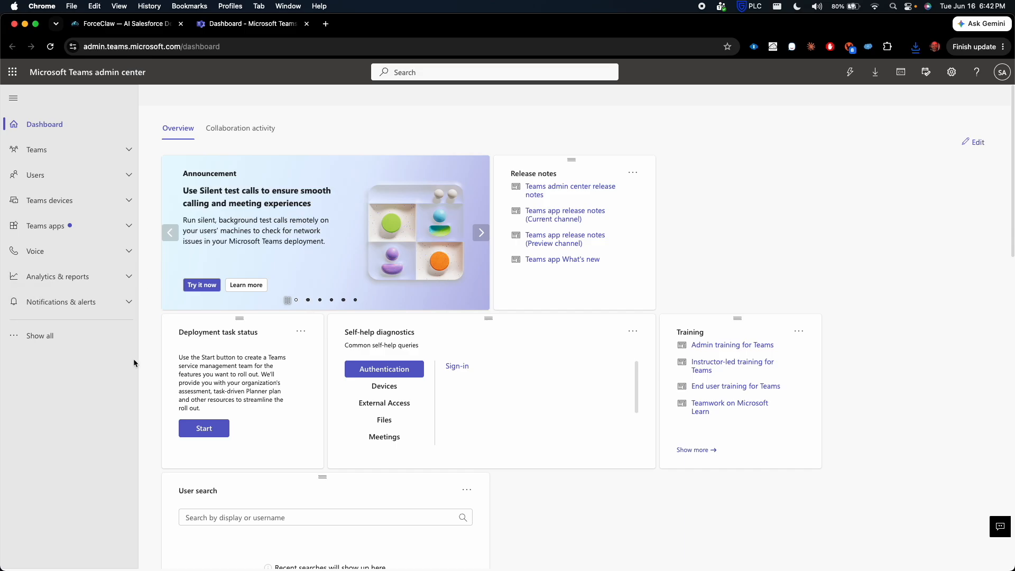
click(142, 29)
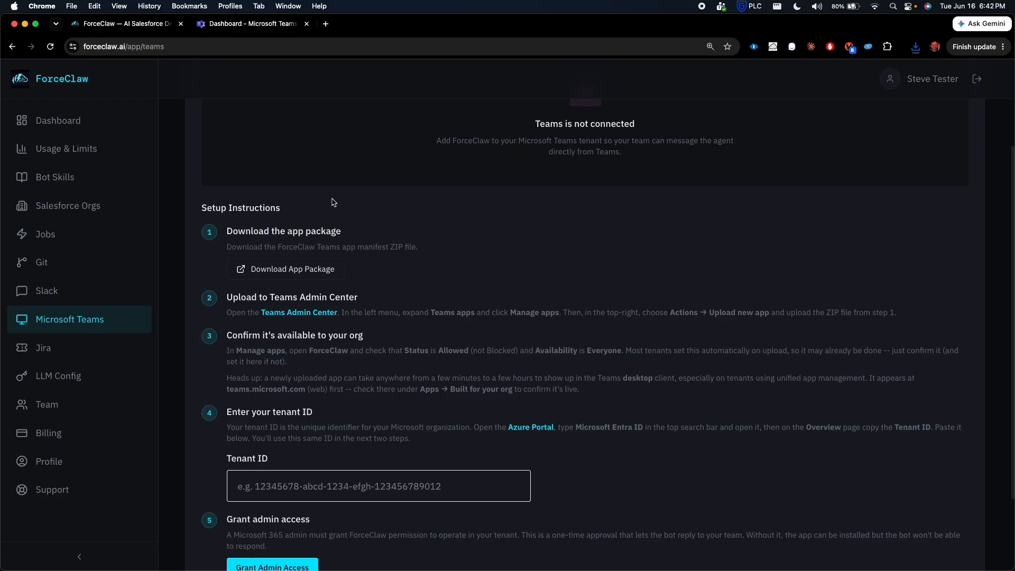
click(221, 27)
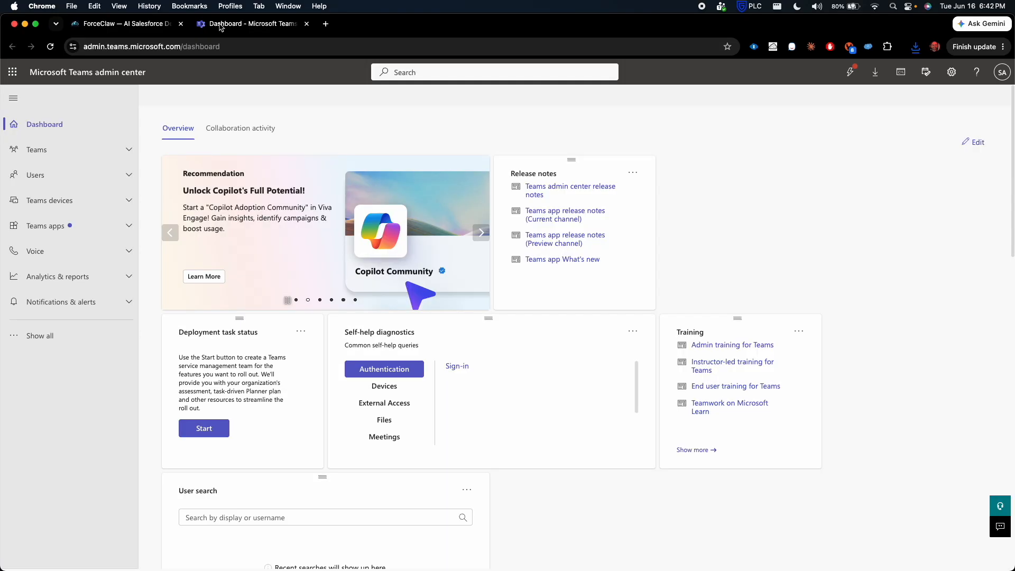
click(102, 228)
click(53, 255)
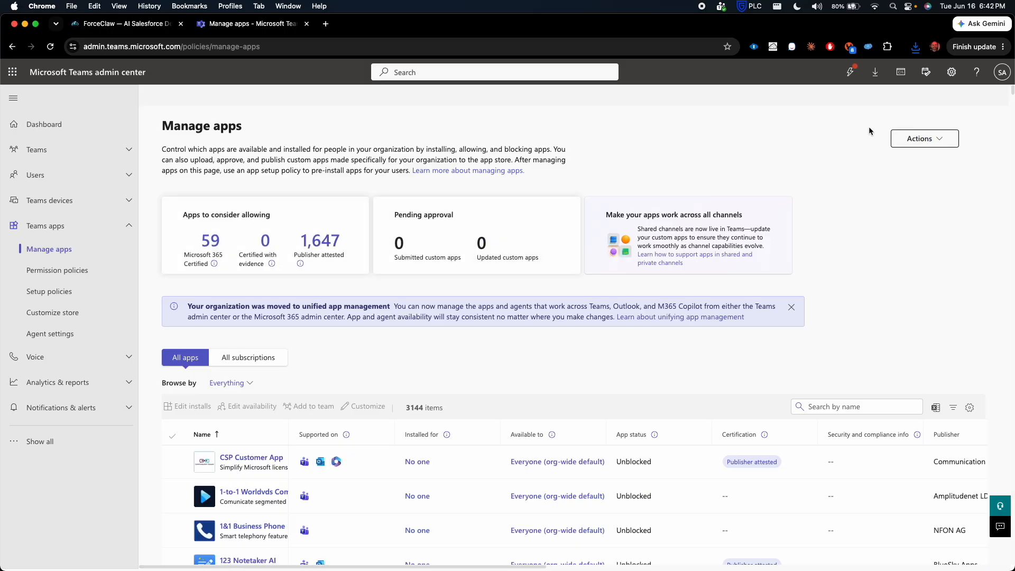
Upload ForceClaw-Teams.zip from the Downloads folder as a new custom app and dismiss the upload dialog
click(920, 139)
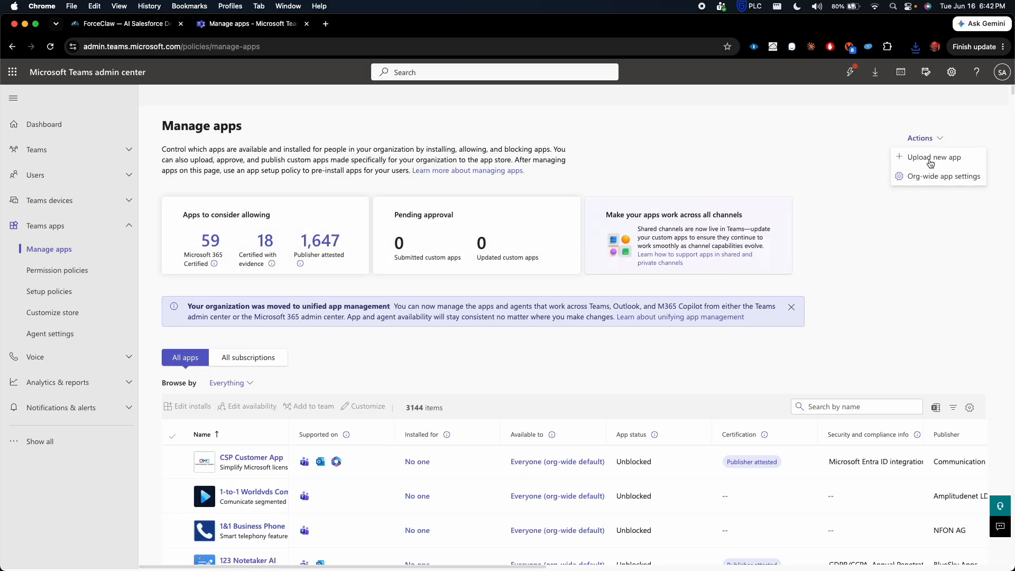
click(930, 156)
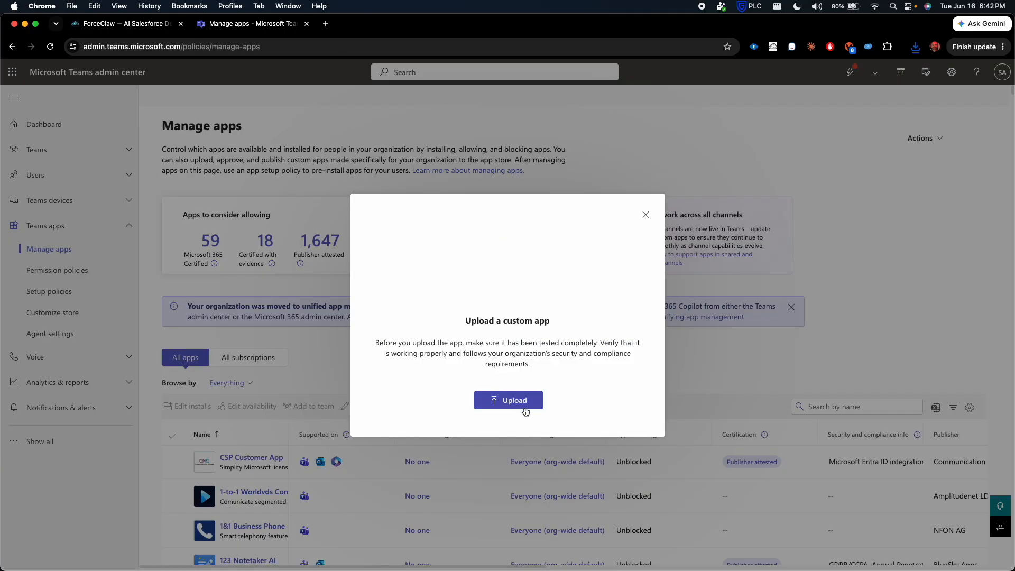
click(507, 400)
click(348, 259)
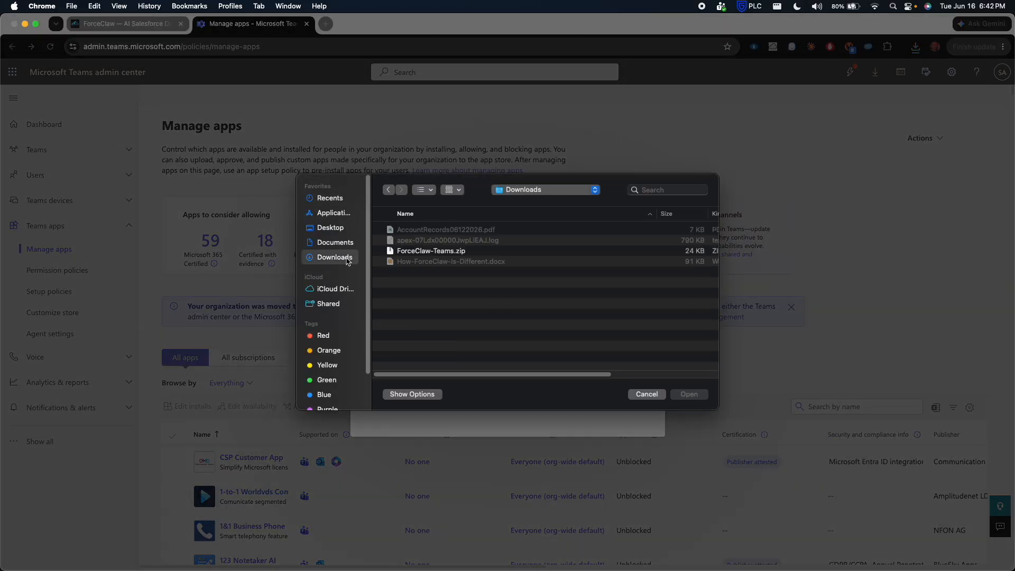
click(431, 233)
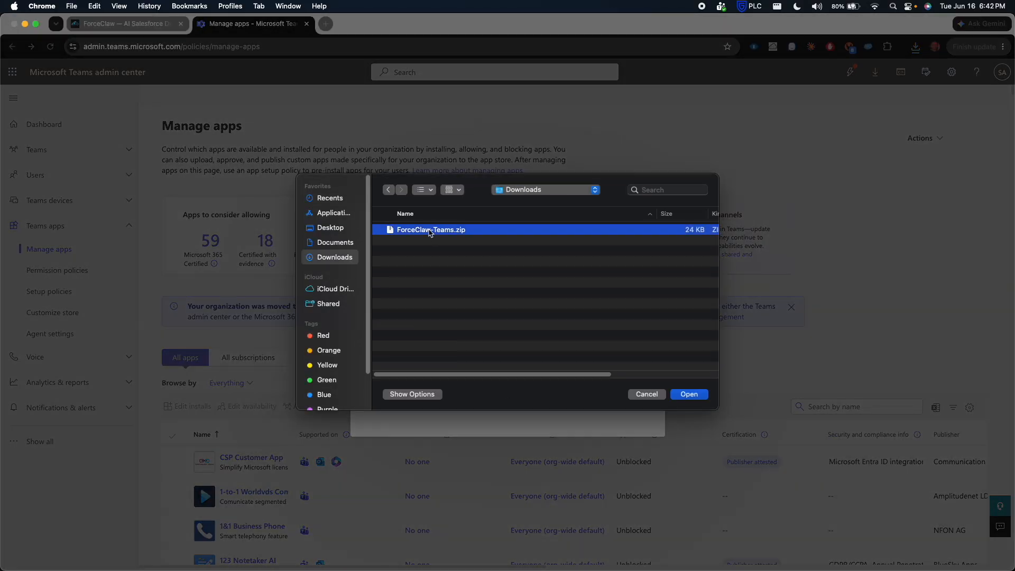
click(690, 395)
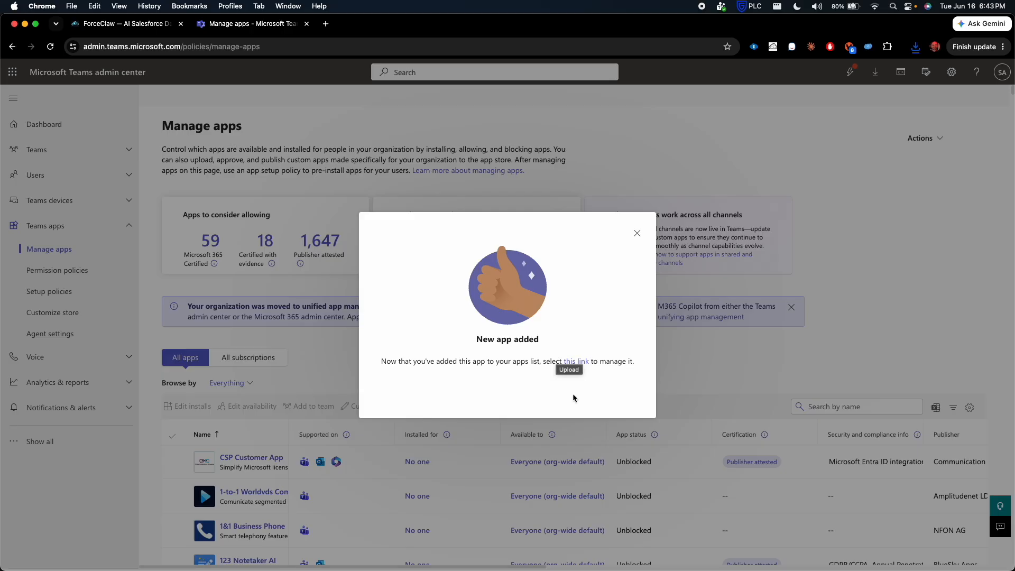
click(637, 233)
Search the managed apps list for "forceclaw" and open the ForceClaw app's details page
click(857, 406)
text(forceclaw)
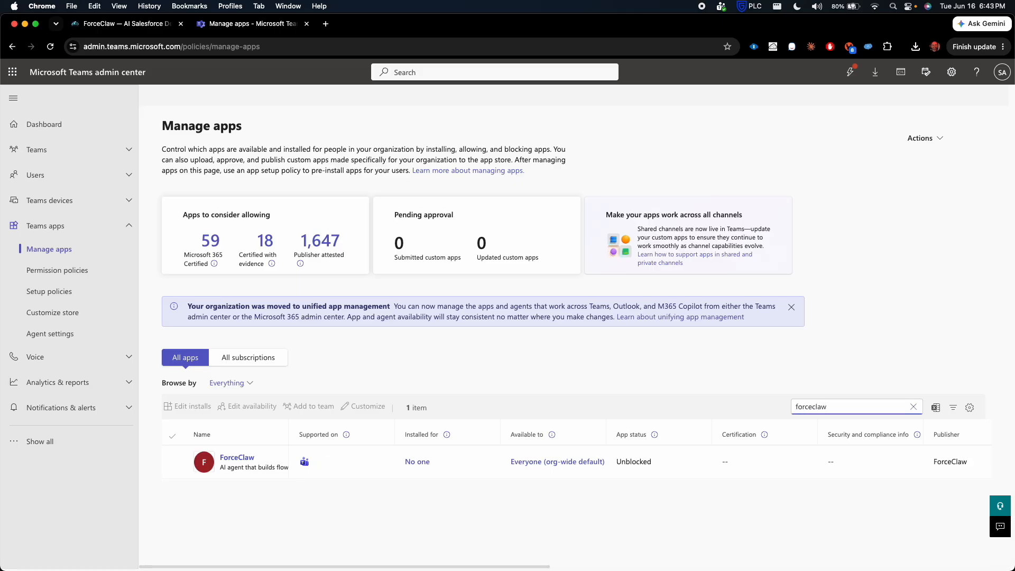
click(249, 458)
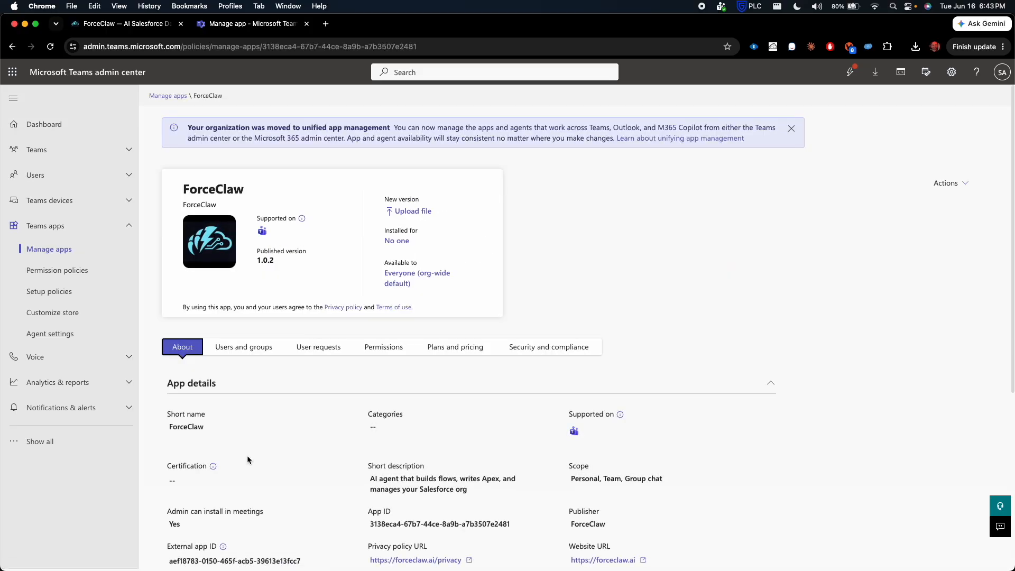
Compare ForceClaw's availability with setup step 3 and inspect its availability settings for users and groups
click(125, 25)
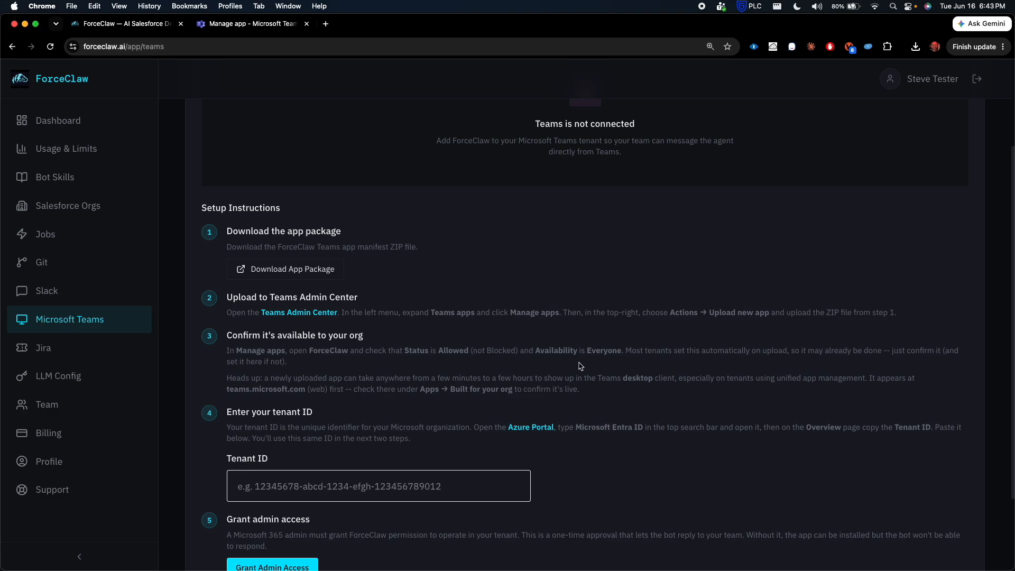
click(265, 25)
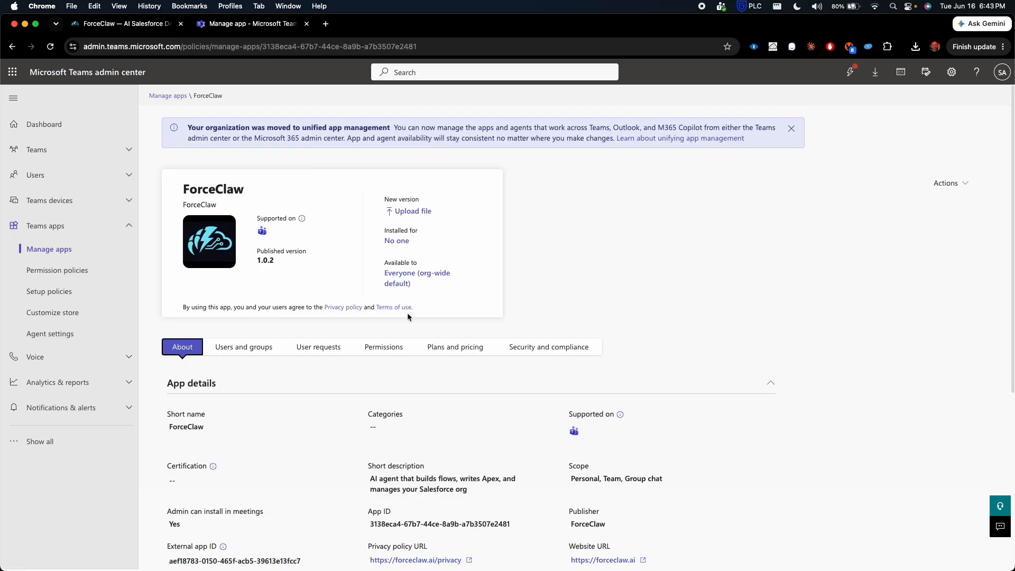
drag(379, 266, 441, 292)
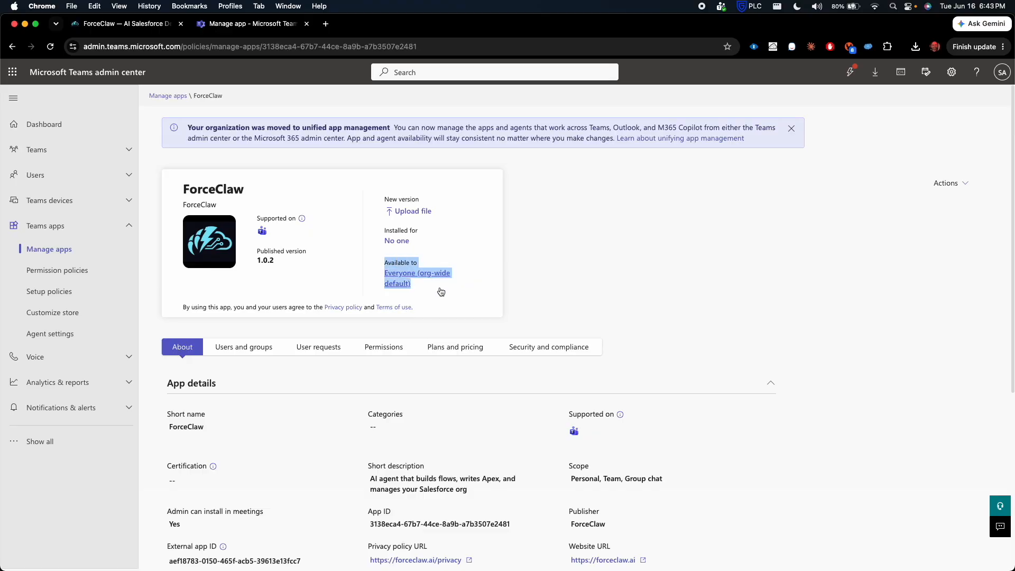
click(447, 303)
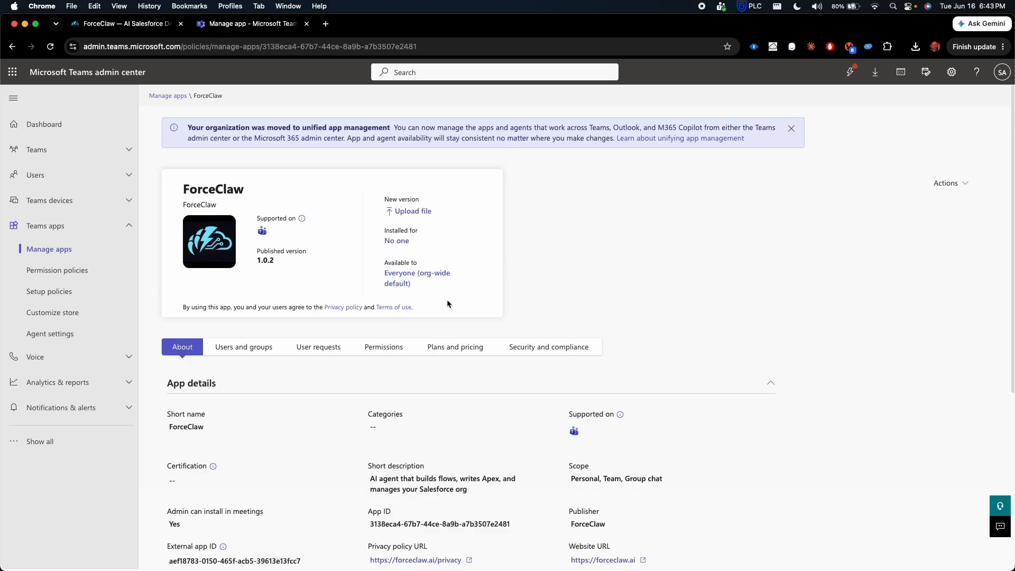
click(410, 287)
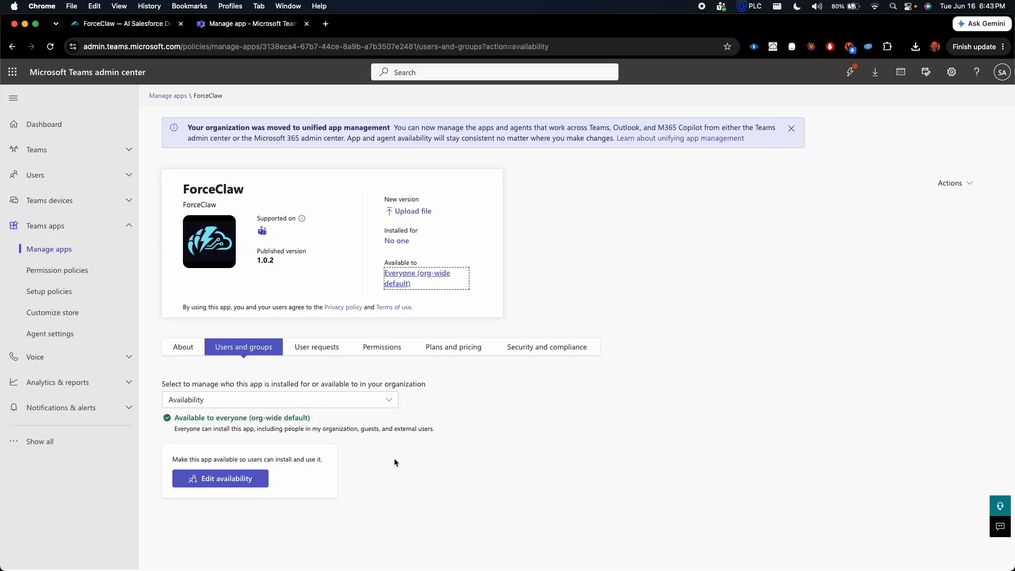
click(525, 285)
Open the Azure Portal from the tenant ID instructions on the ForceClaw page and sign in with the SFA Solutions account
click(156, 26)
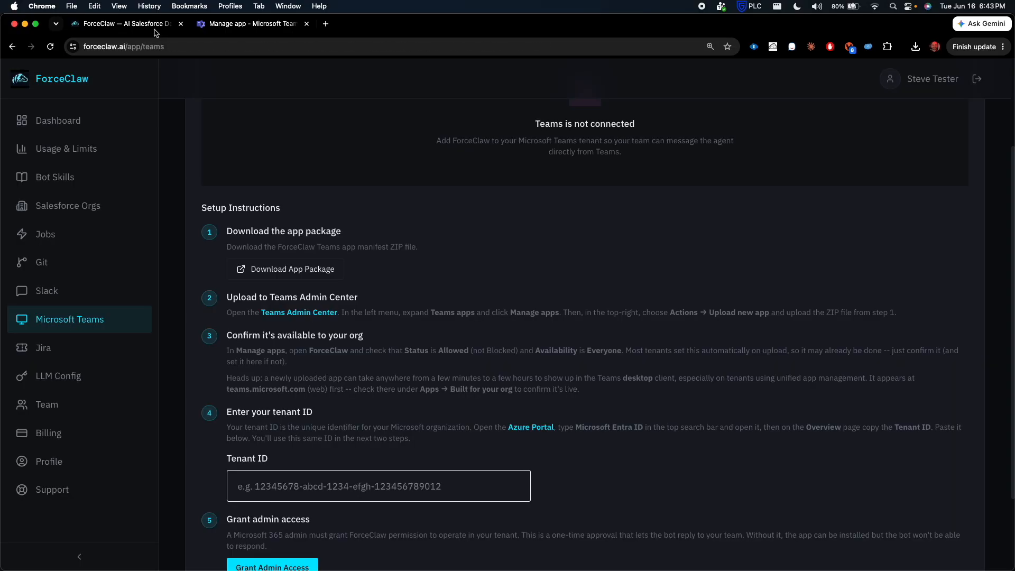
scroll(421, 249, down, 3)
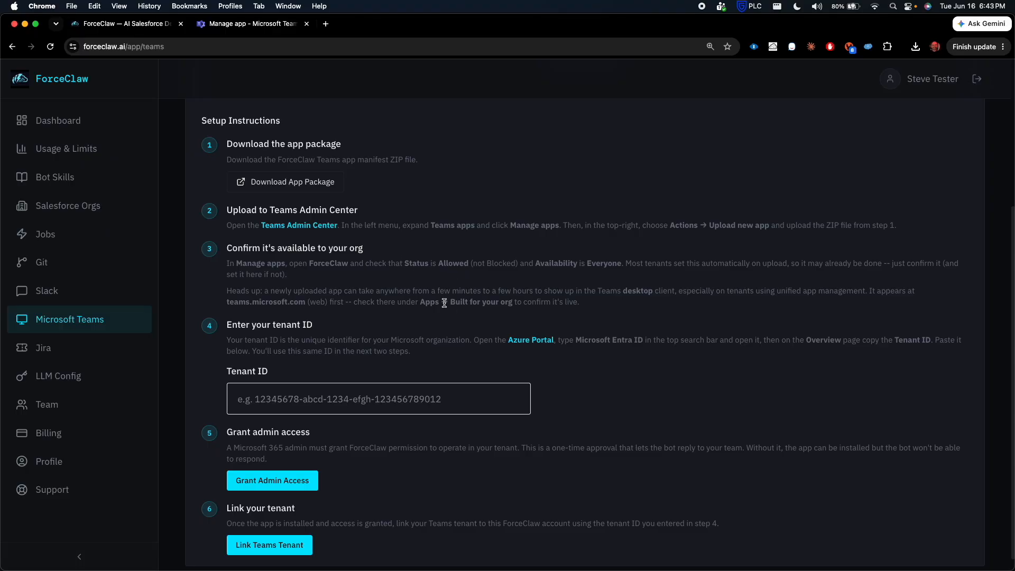
click(523, 345)
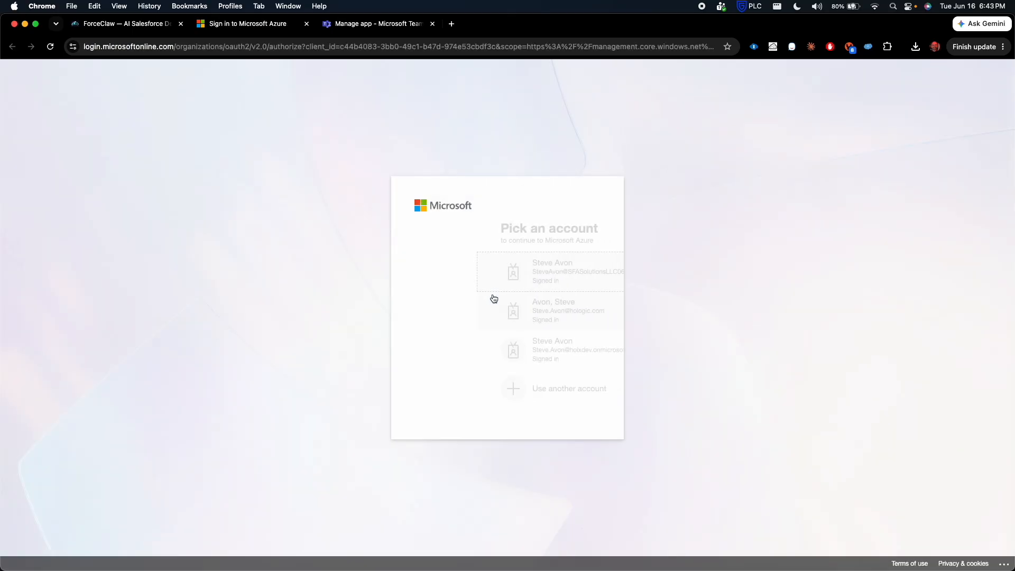
click(491, 275)
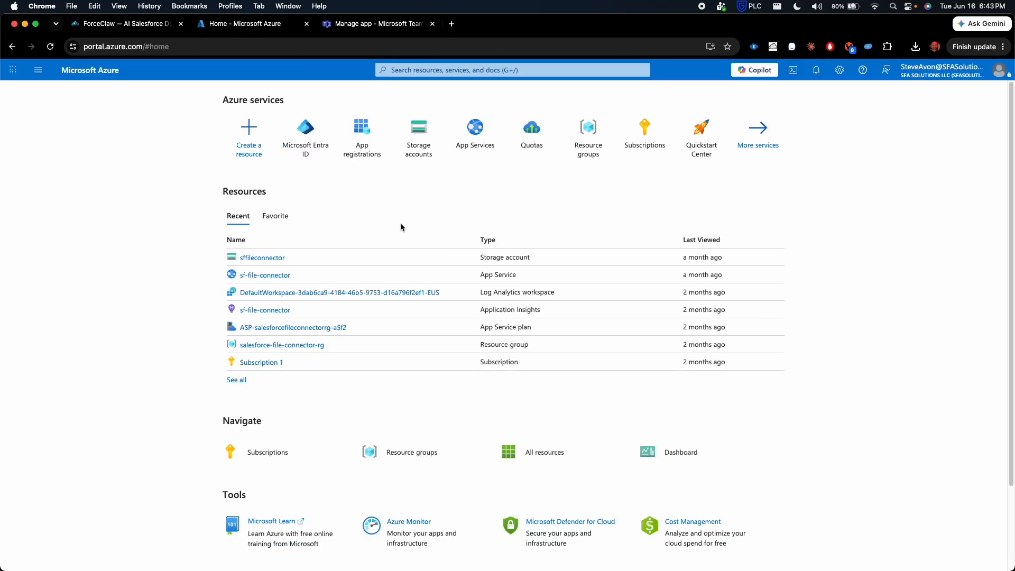
Check the tenant ID instructions on the ForceClaw page and open the Microsoft Entra ID overview in the Azure Portal
click(141, 24)
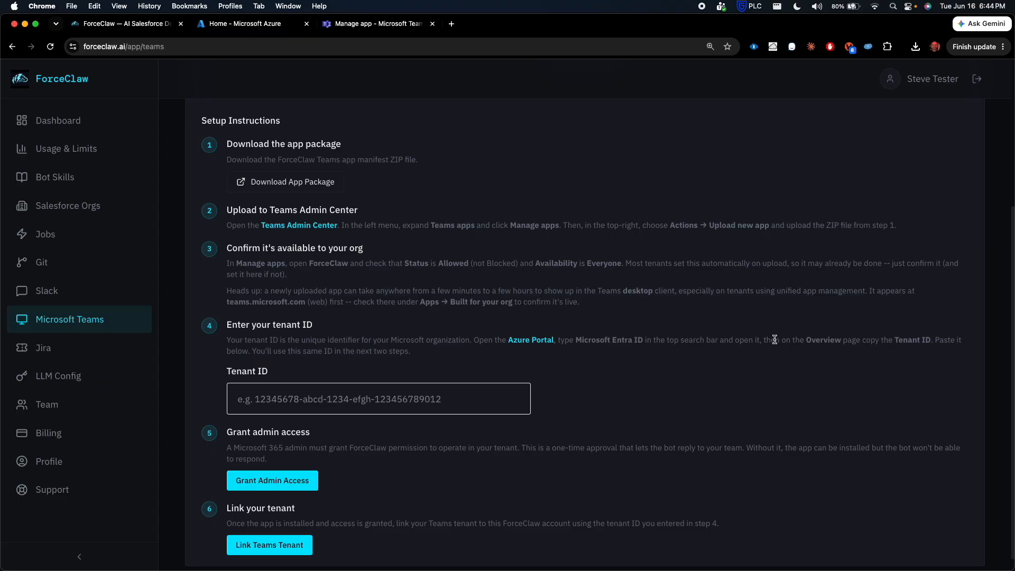
click(267, 25)
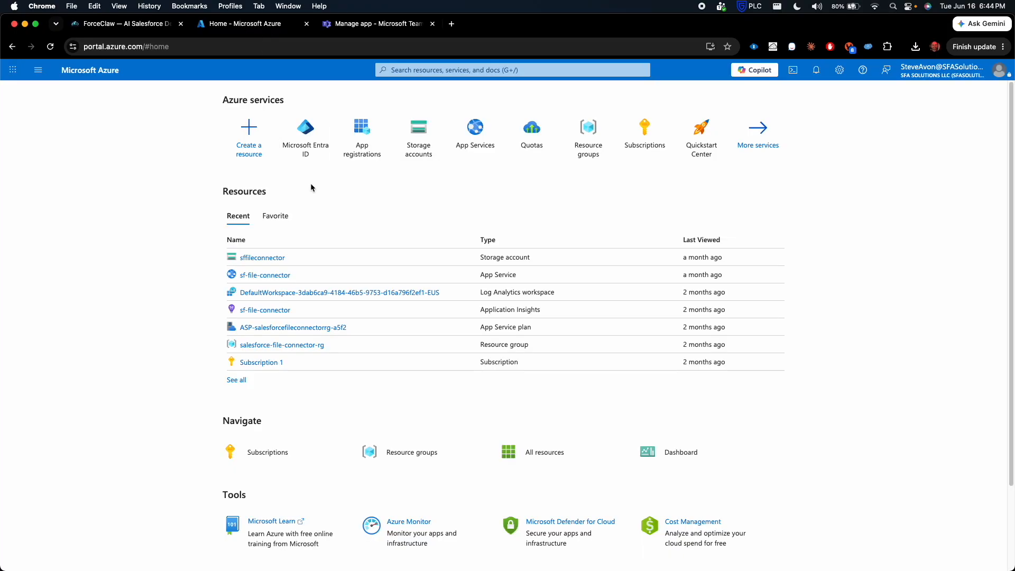
click(305, 150)
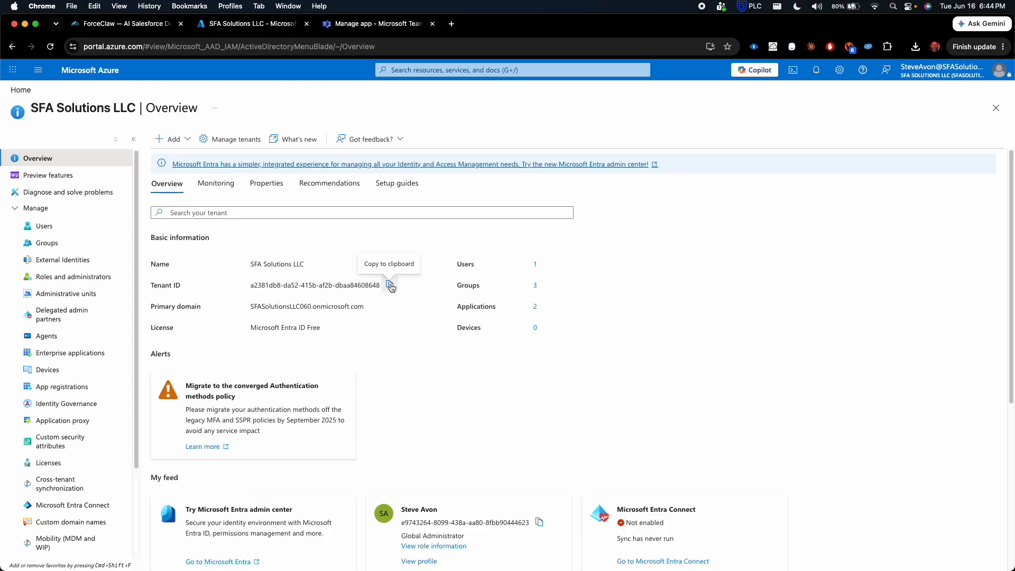
Copy the tenant ID from the Microsoft Entra ID overview into the Tenant ID field on the ForceClaw setup page
click(390, 287)
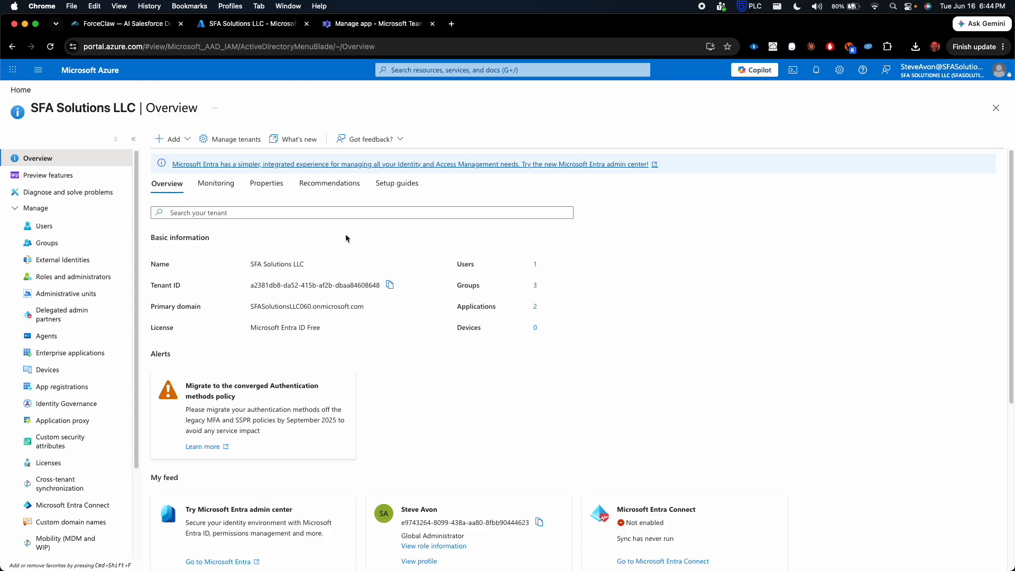
key(super+1)
click(288, 398)
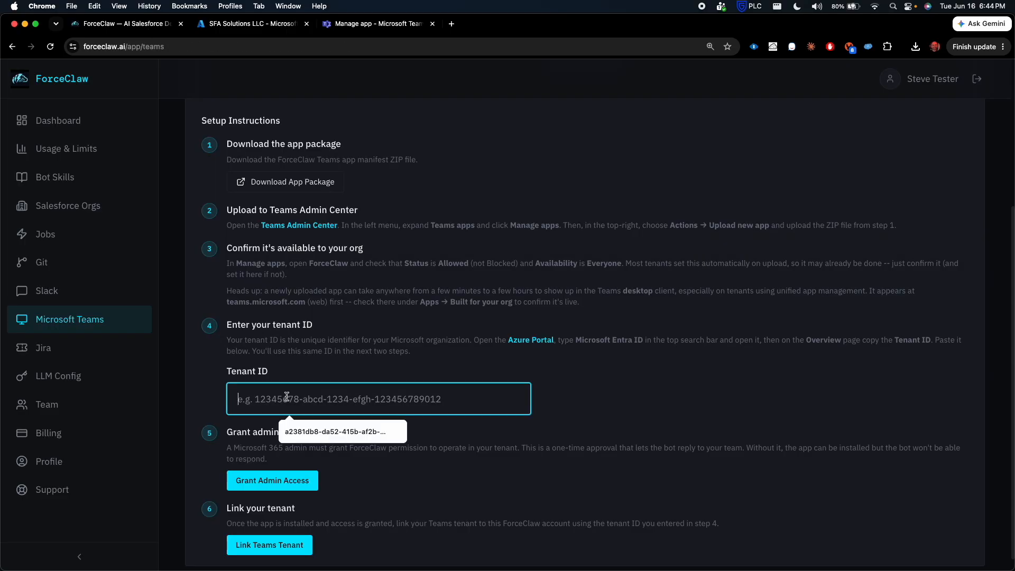
key(super+v)
click(379, 431)
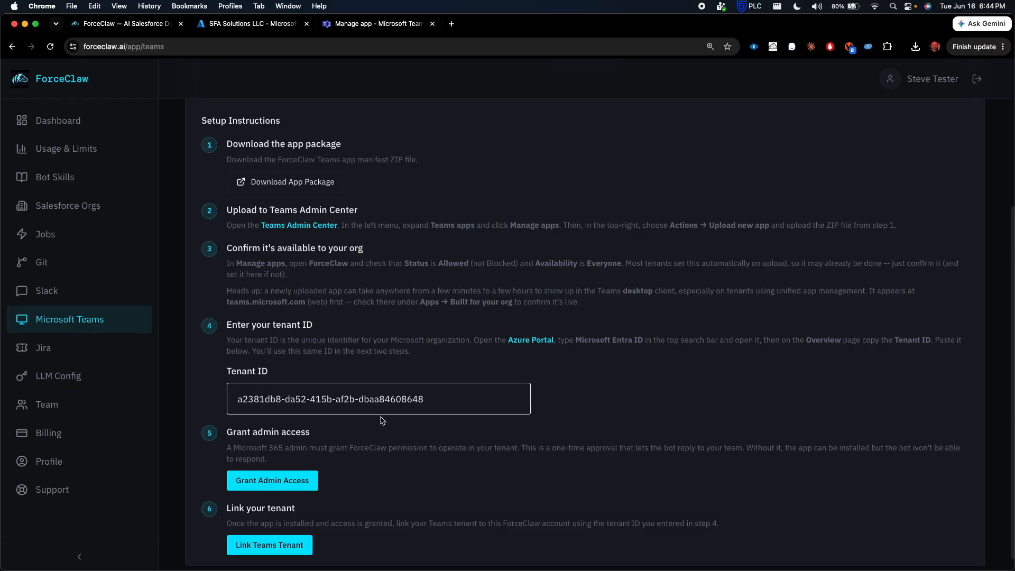
Grant ForceClaw admin access with the signed-in SFA Solutions account and accept the requested permissions for the organization
click(282, 484)
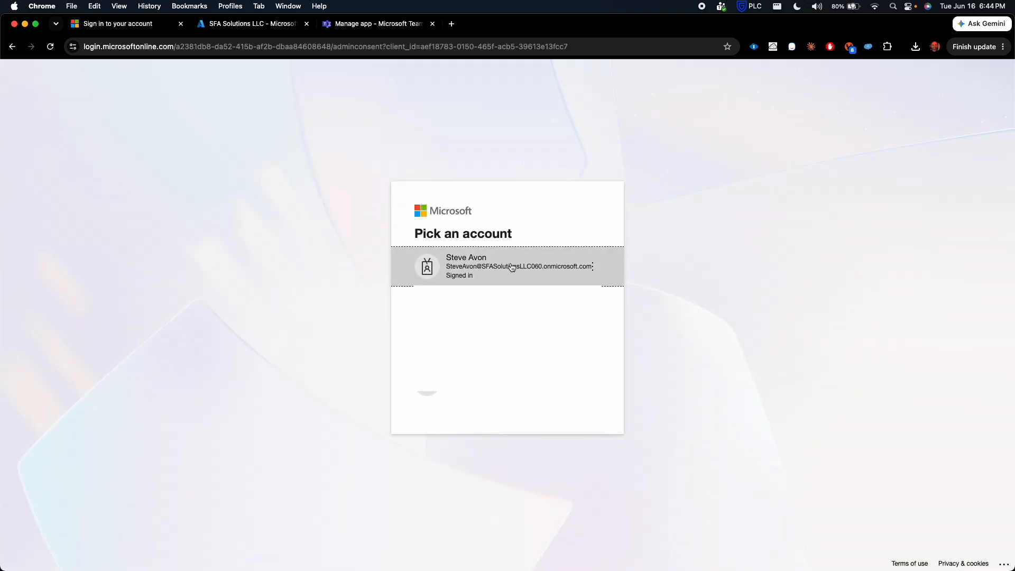
click(510, 271)
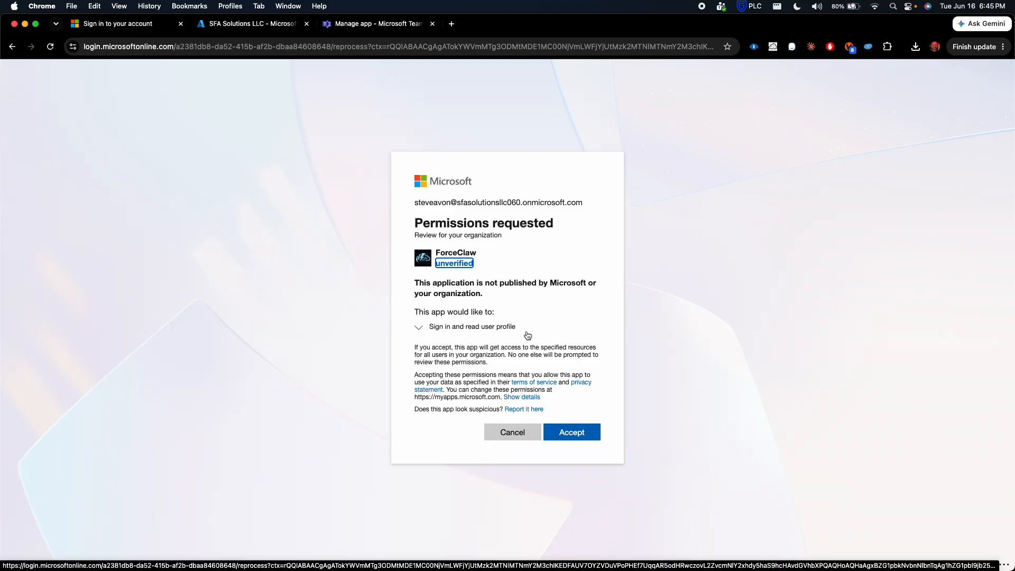
click(575, 434)
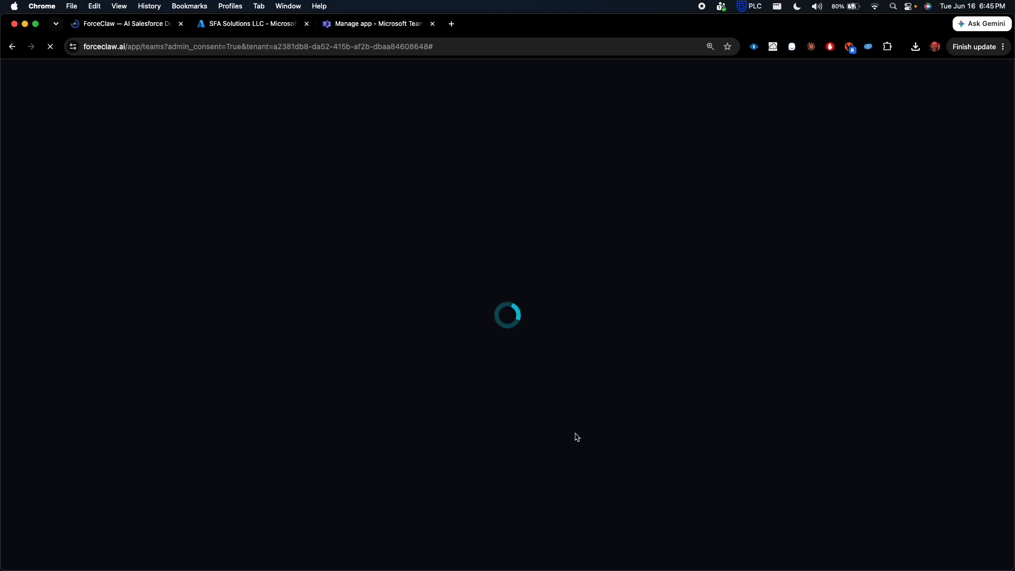
Link the Teams tenant to ForceClaw and review its connection status, helpful commands and example requests
scroll(457, 389, down, 5)
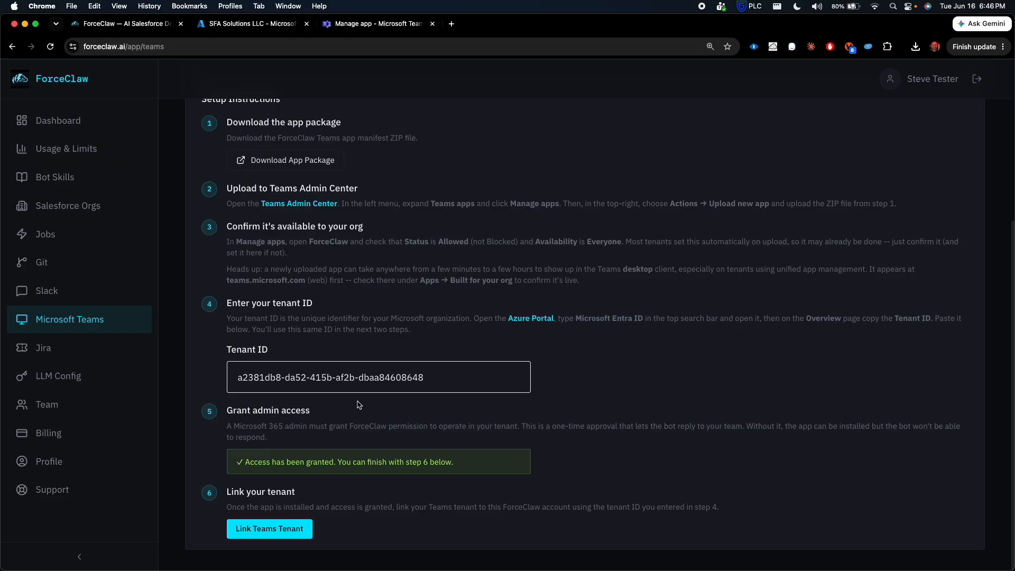
click(266, 529)
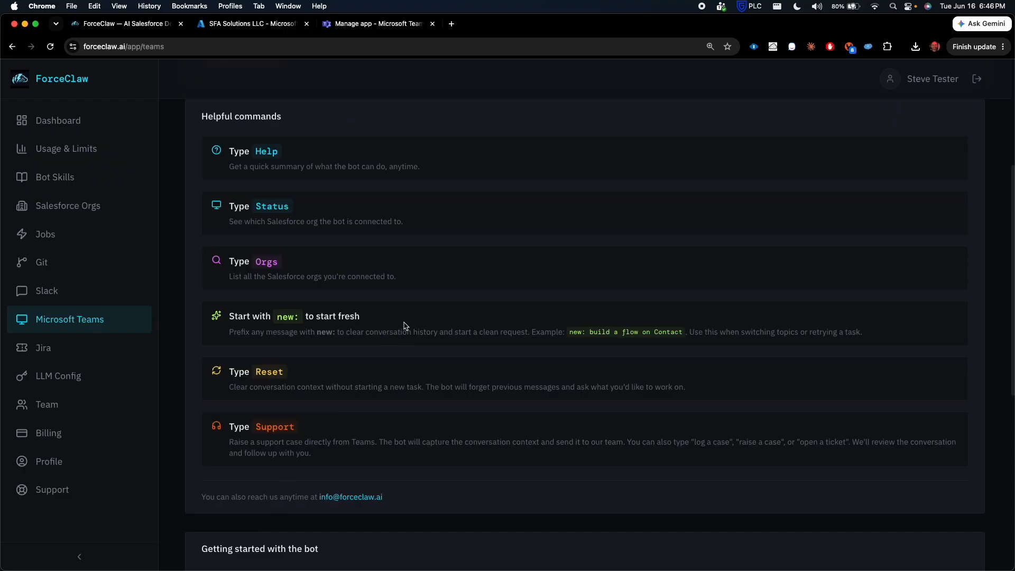
scroll(405, 329, up, 5)
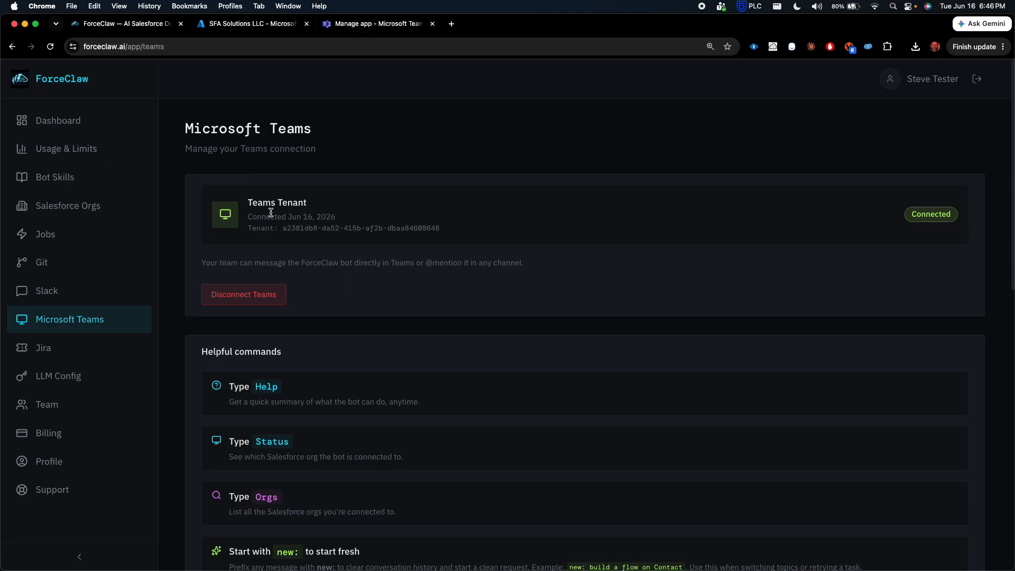
scroll(345, 336, down, 1)
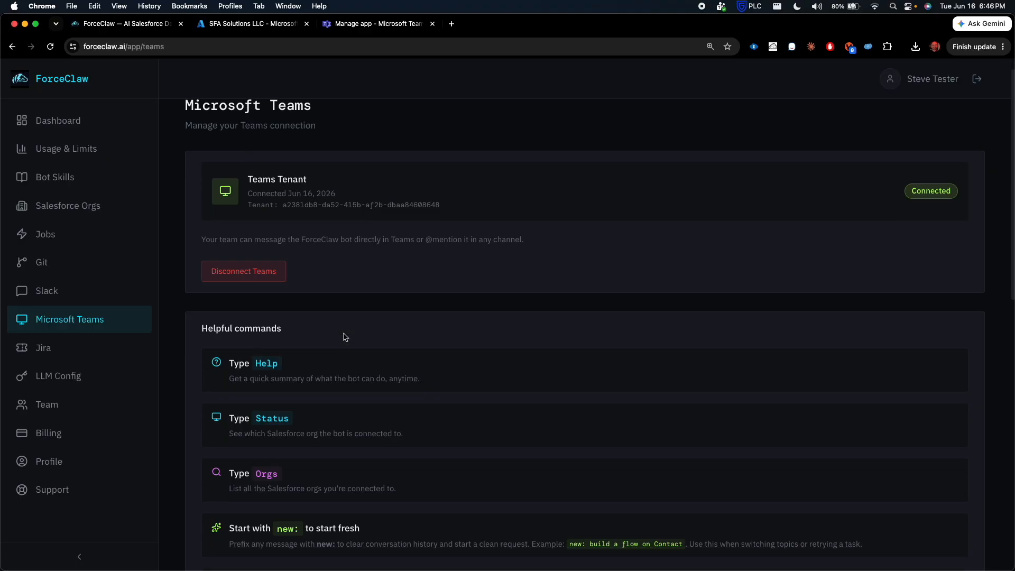
scroll(346, 334, down, 5)
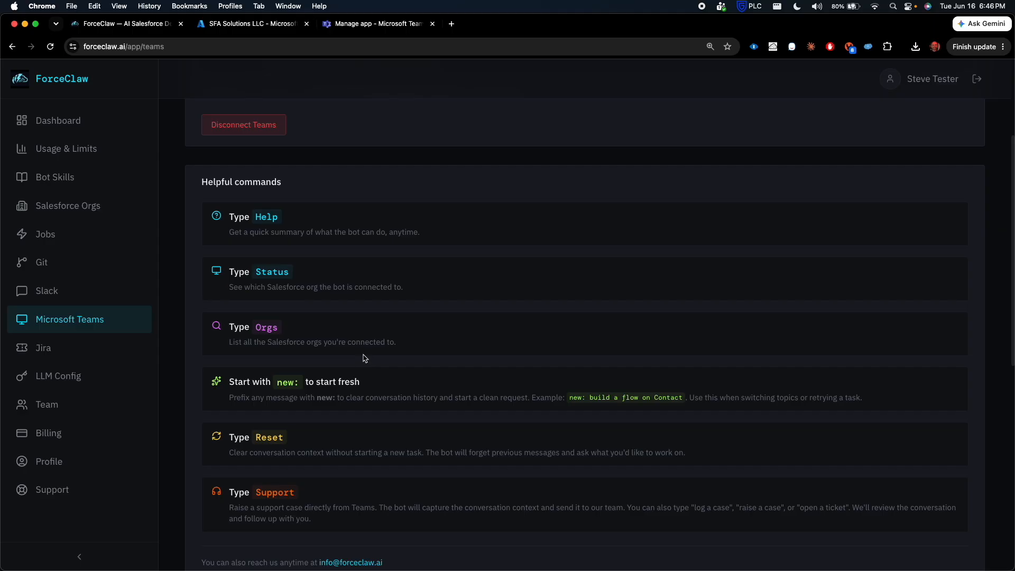
scroll(374, 329, down, 8)
scroll(374, 329, down, 8)
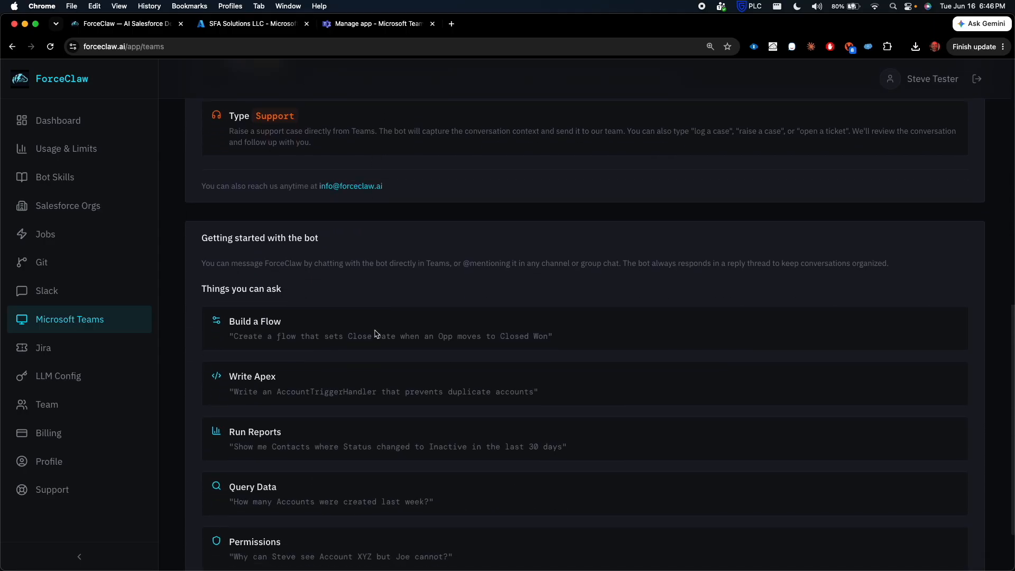
Switch to the Microsoft Teams desktop app and search its app store for "forceclaw"
key(ctrl+Up)
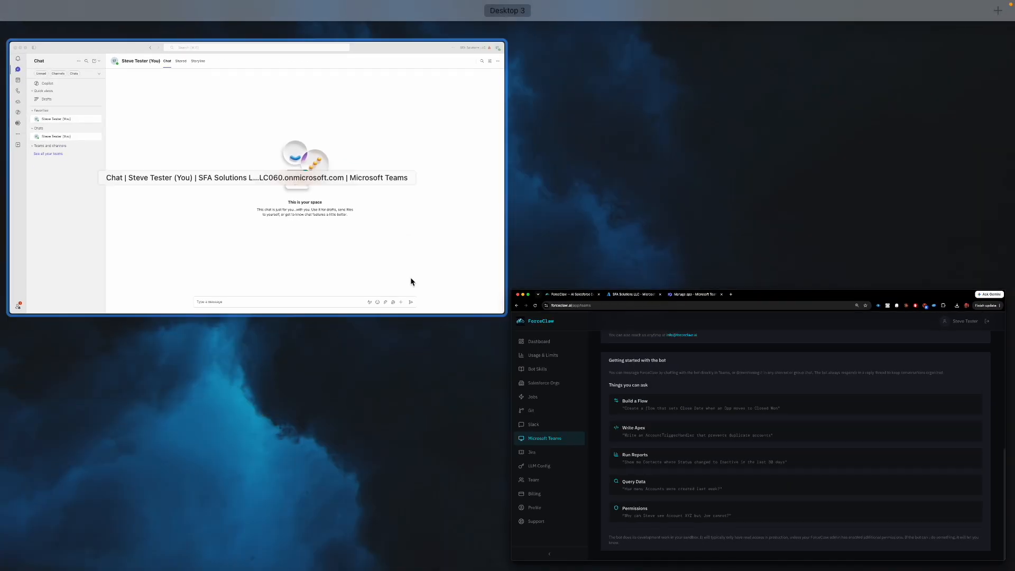
click(307, 224)
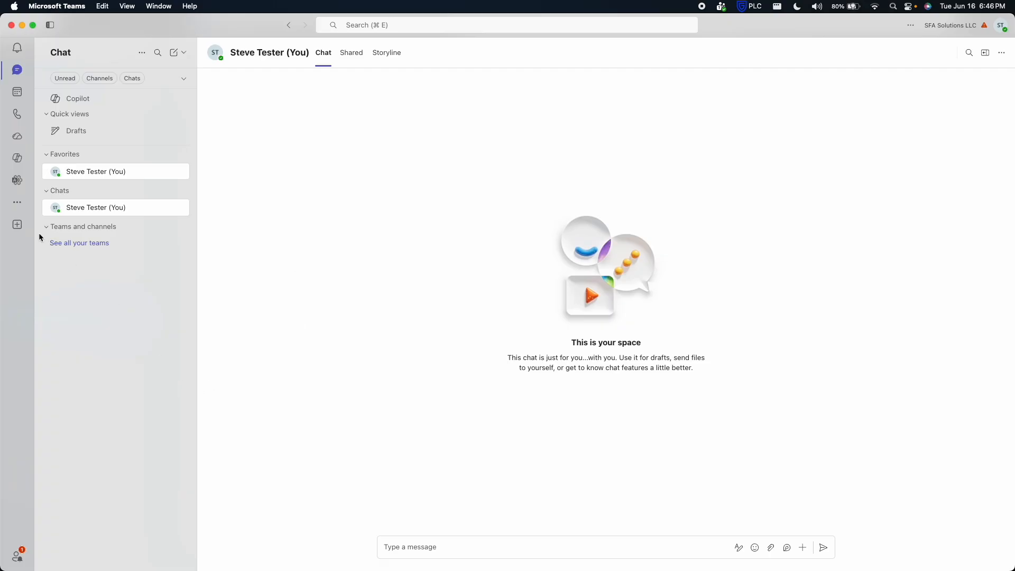
click(17, 224)
click(88, 81)
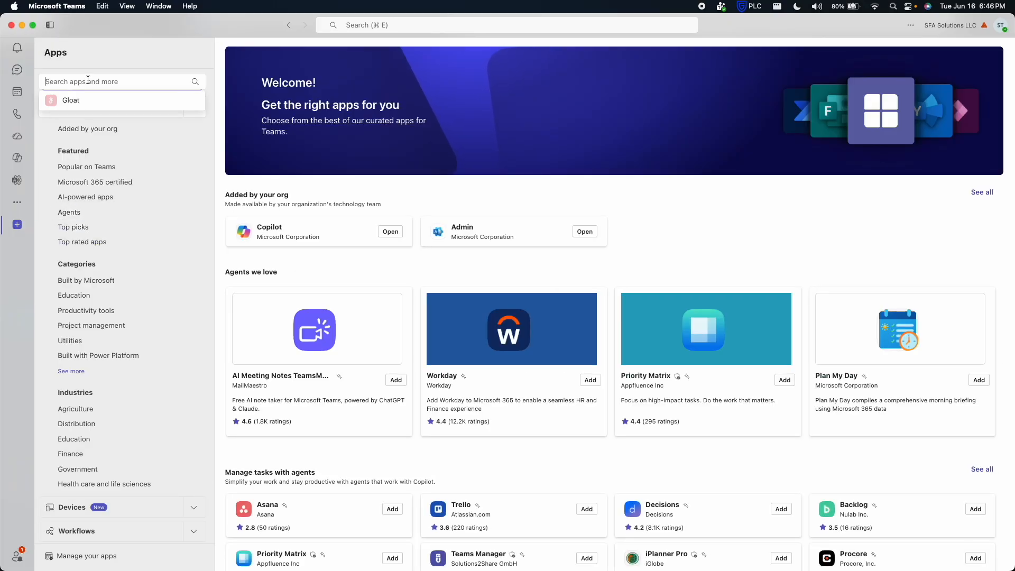
text(forceld)
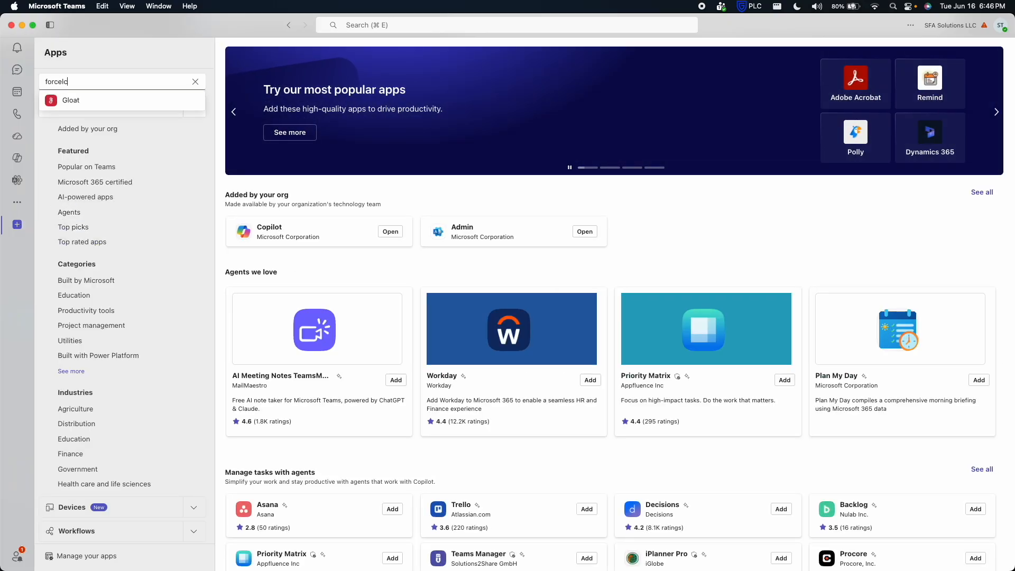
key(BackSpace)
key(BackSpace)
text(claw)
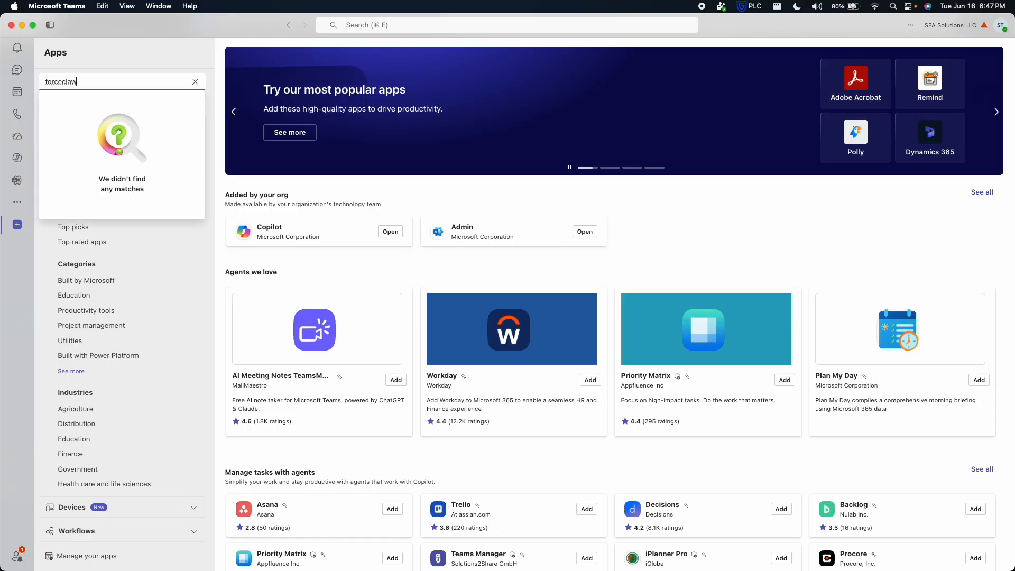
key(Return)
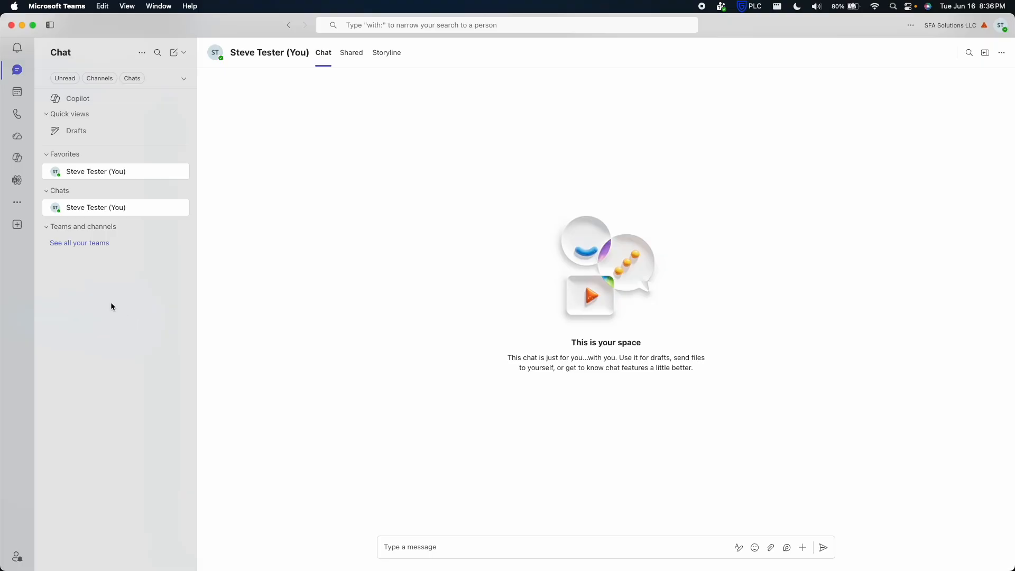
Add the ForceClaw app from the apps built for the organization and open it
click(18, 225)
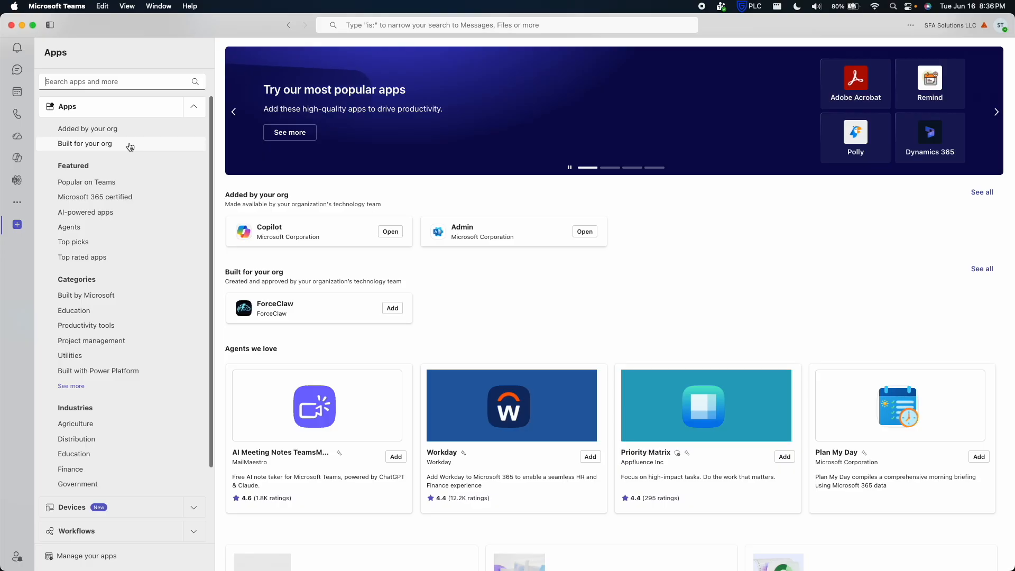
click(130, 146)
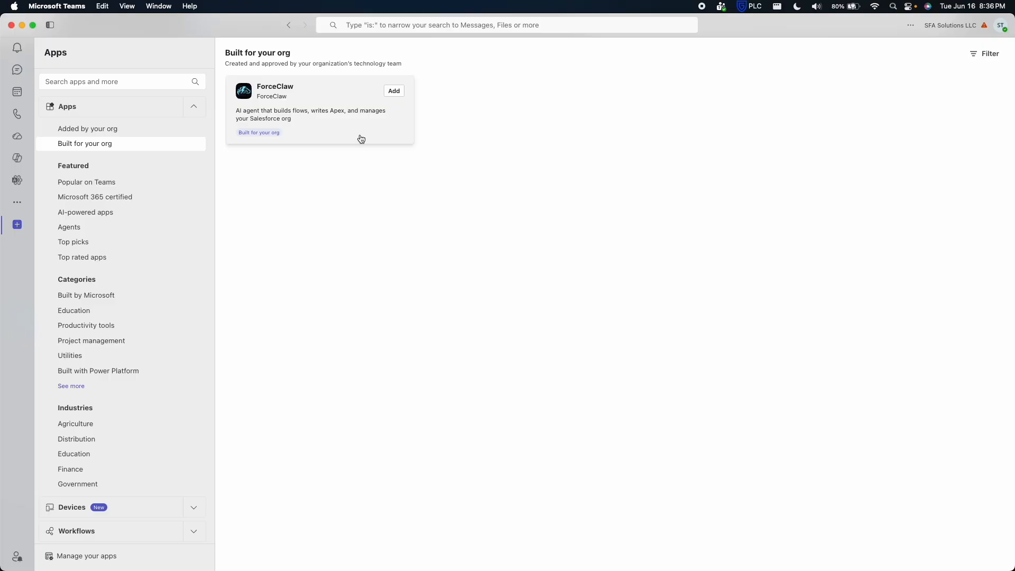
click(396, 93)
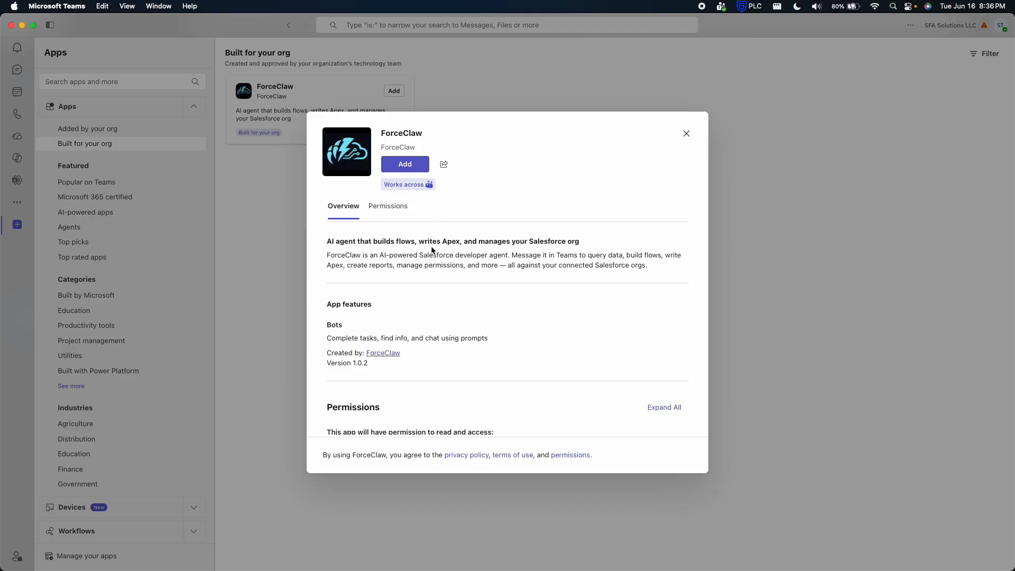
click(411, 165)
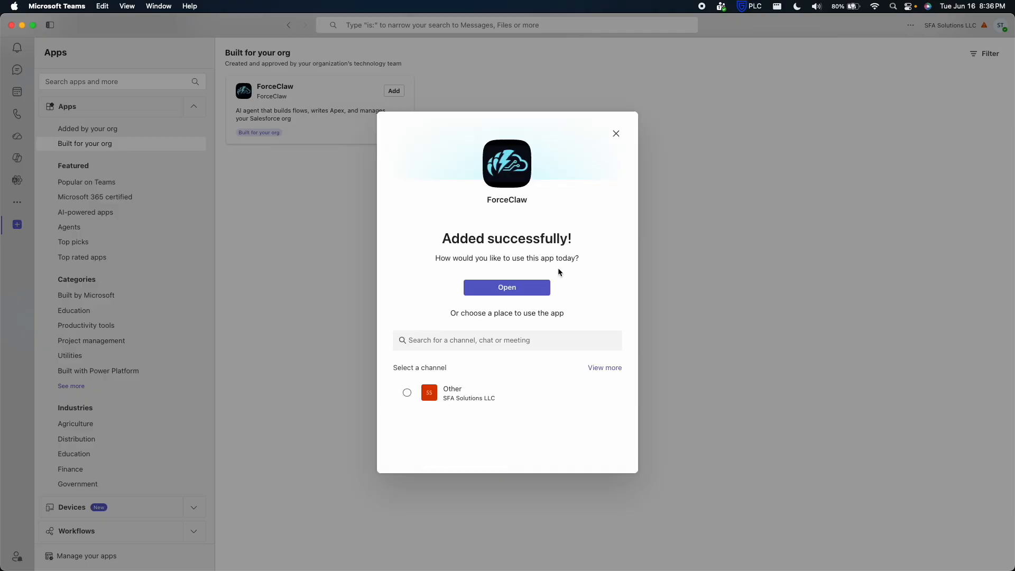
click(516, 289)
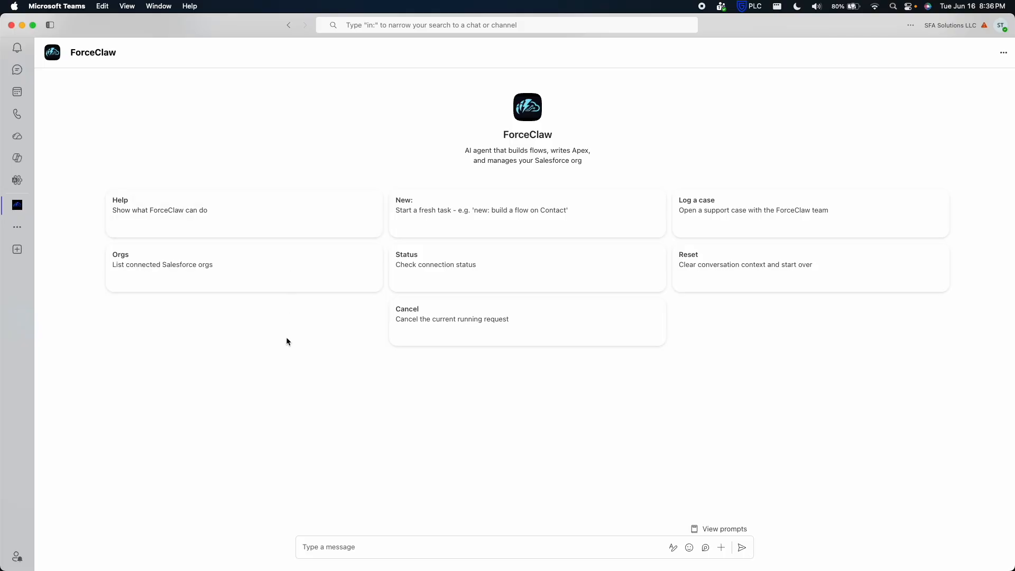
Send the suggested "help" prompt to the ForceClaw bot and look through its prompt suggestions
click(253, 226)
key(Return)
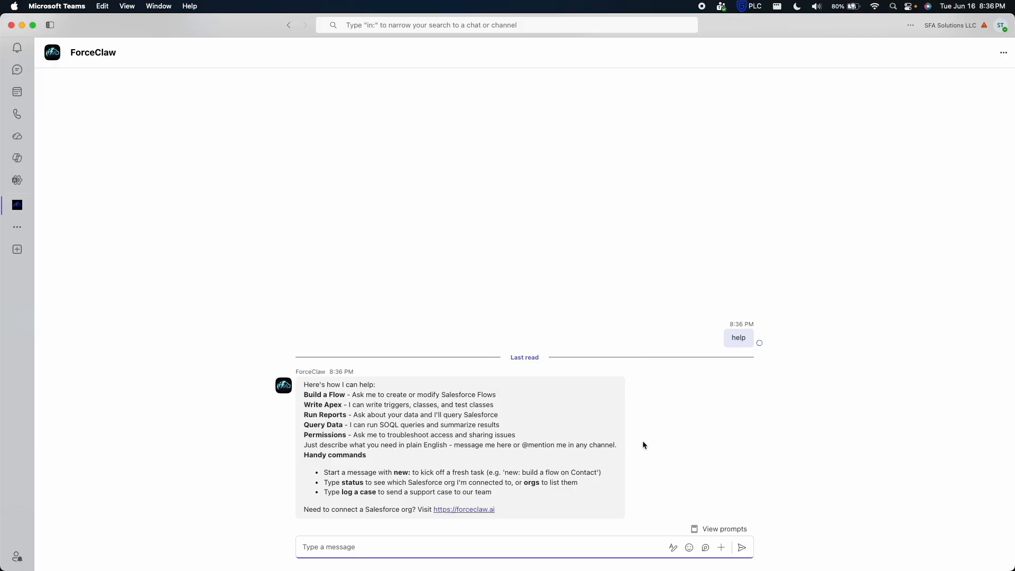
click(715, 529)
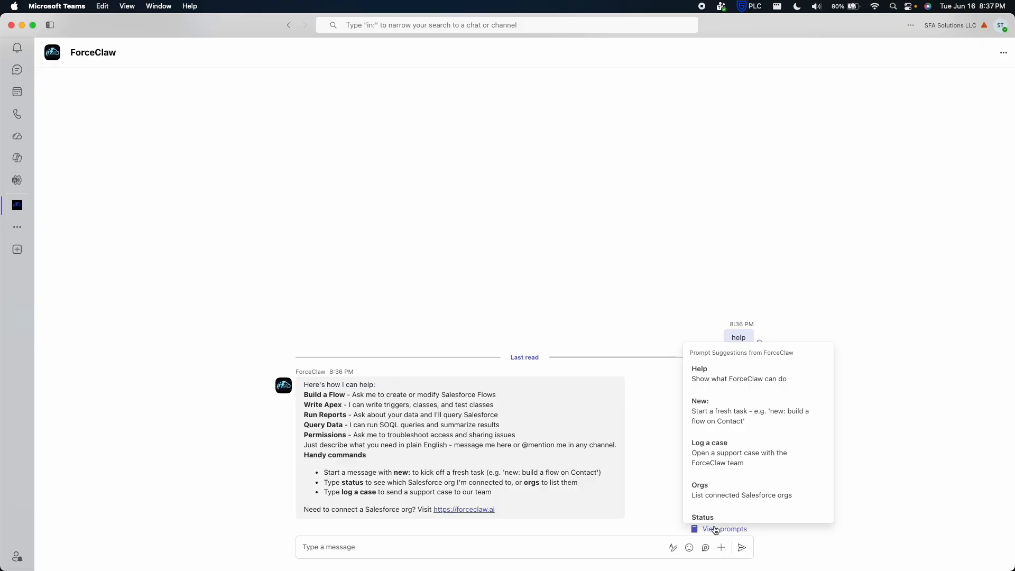
scroll(744, 452, down, 1)
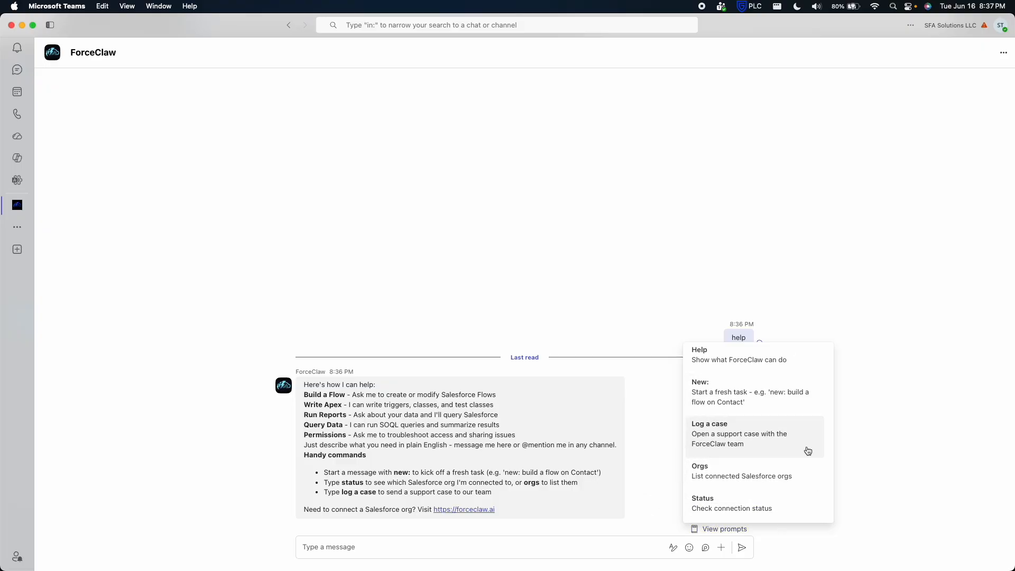
scroll(809, 451, up, 1)
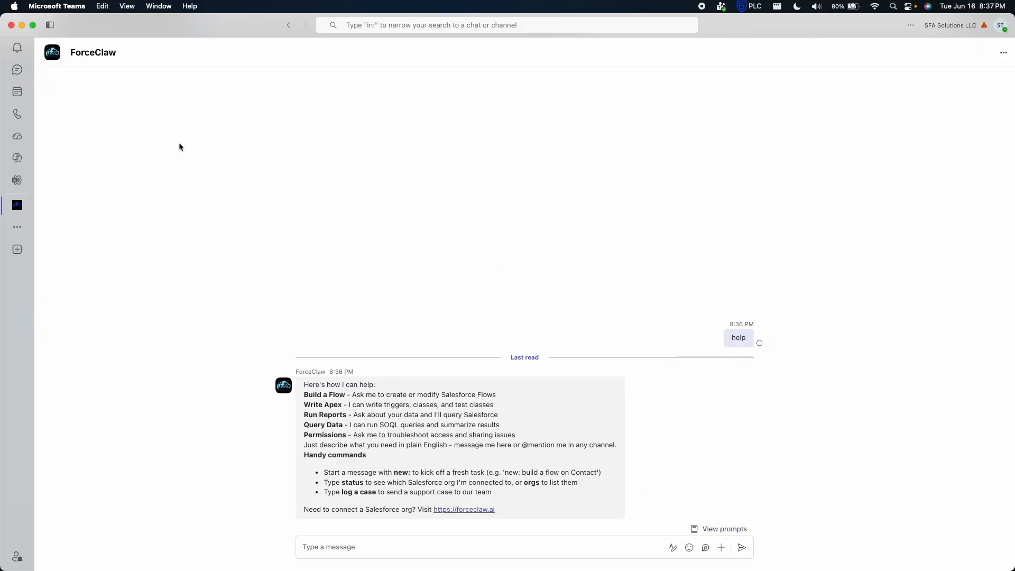
Open the ForceClaw conversation among the Teams chats and send the suggested "orgs" prompt to list connected Salesforce orgs
click(20, 71)
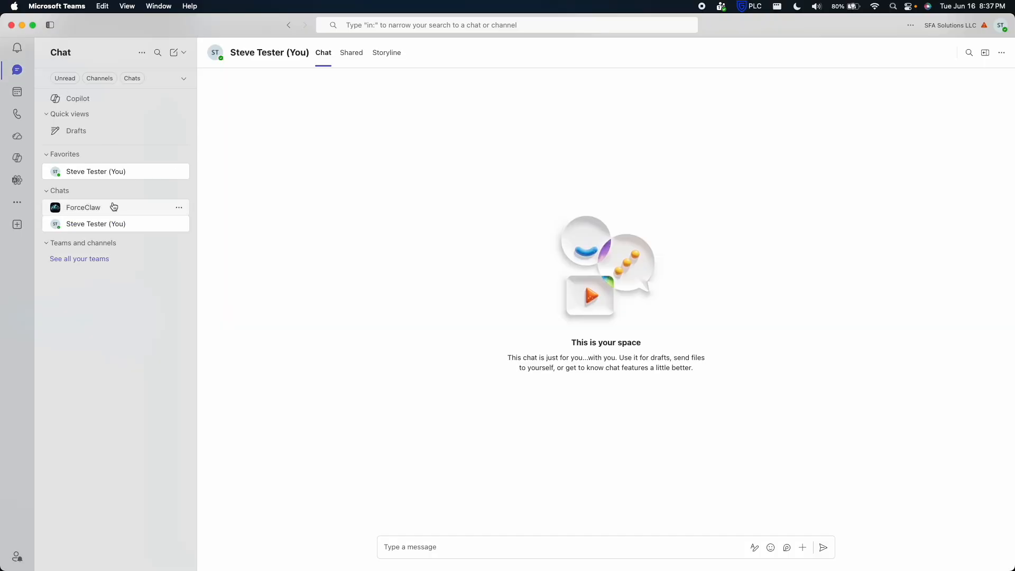
click(84, 207)
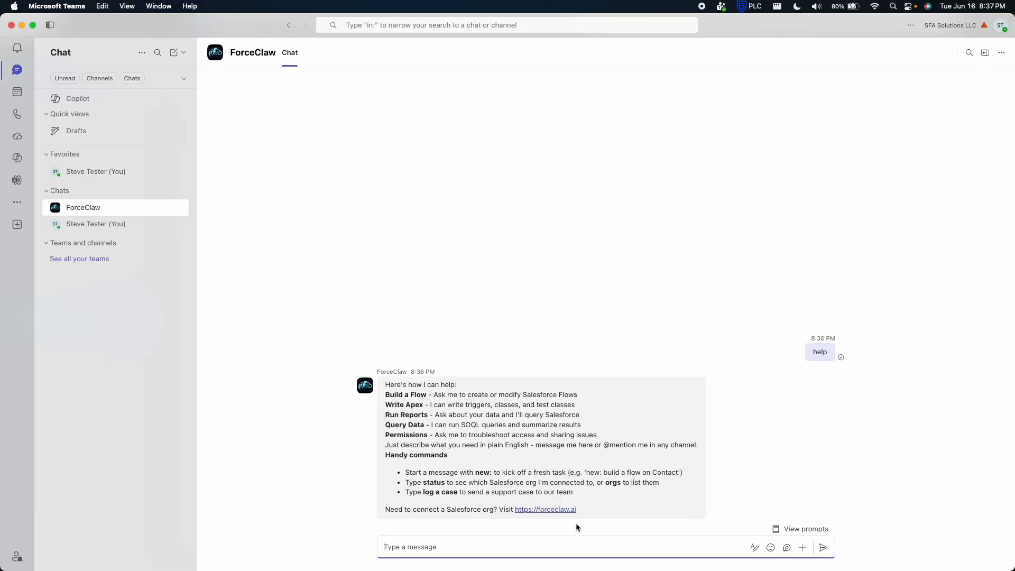
click(795, 529)
scroll(793, 424, down, 1)
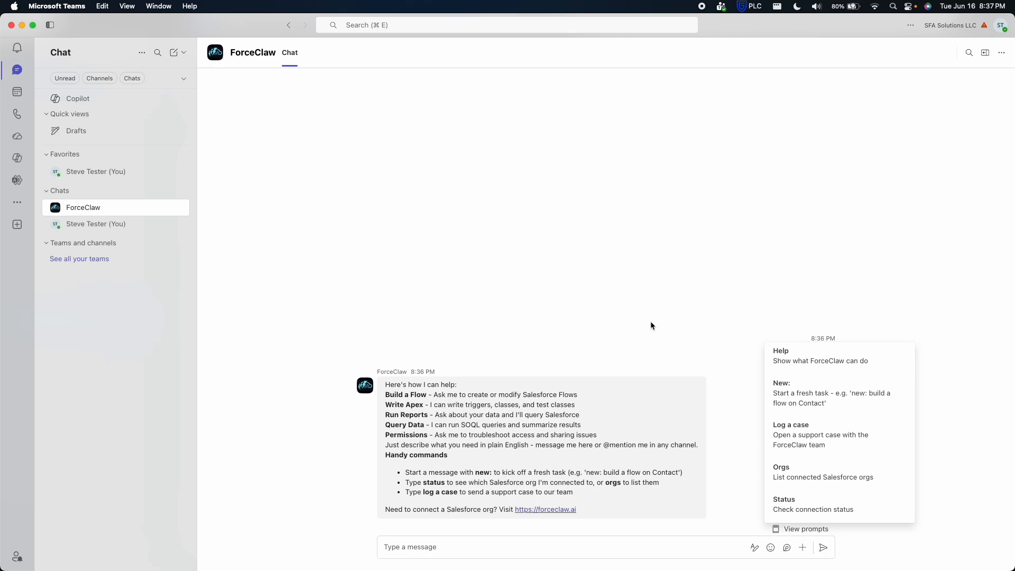
click(792, 481)
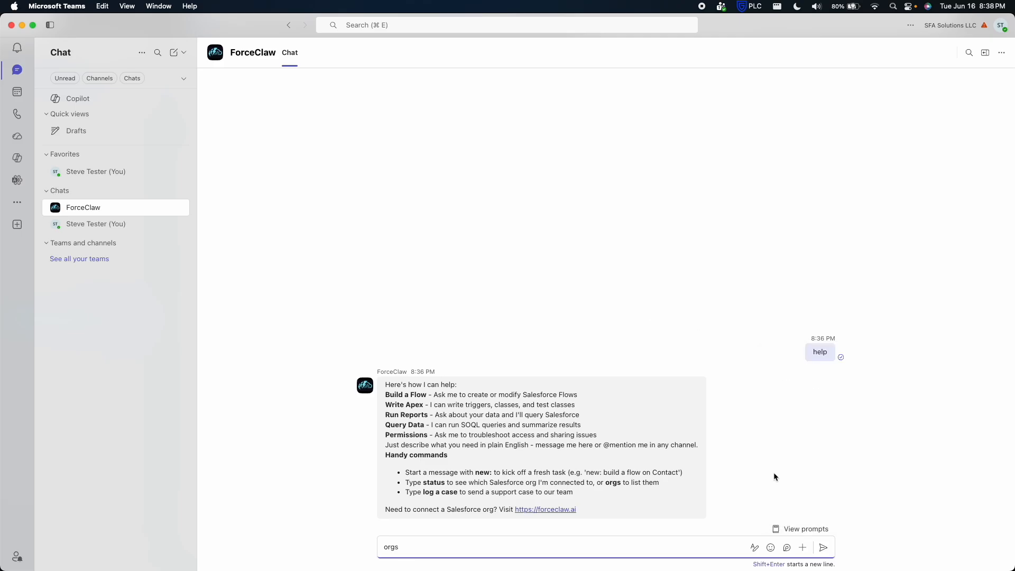
key(Return)
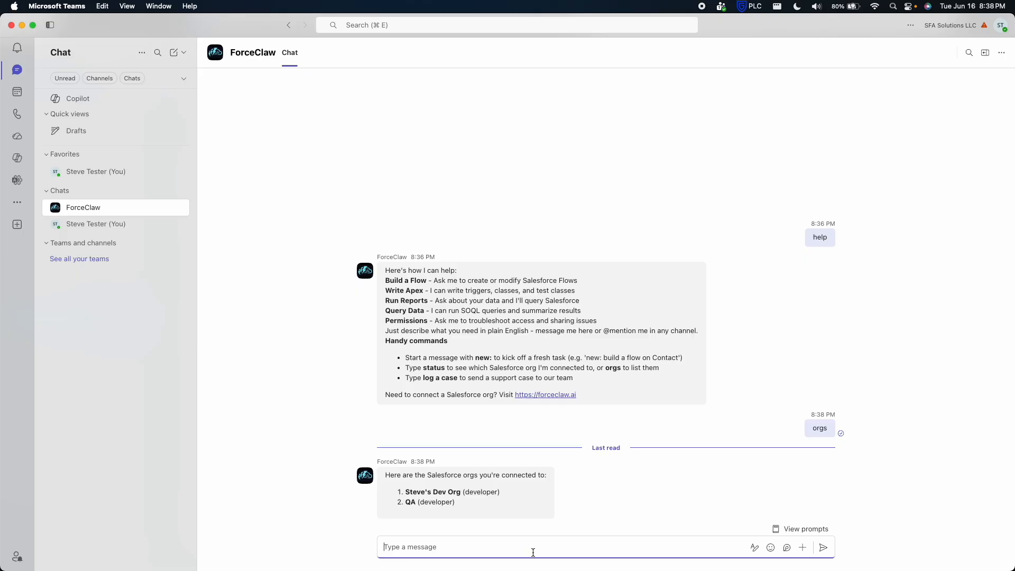
Ask the ForceClaw bot "in QA, how many Accounts are there"
text(in QA, how many Accounts are there)
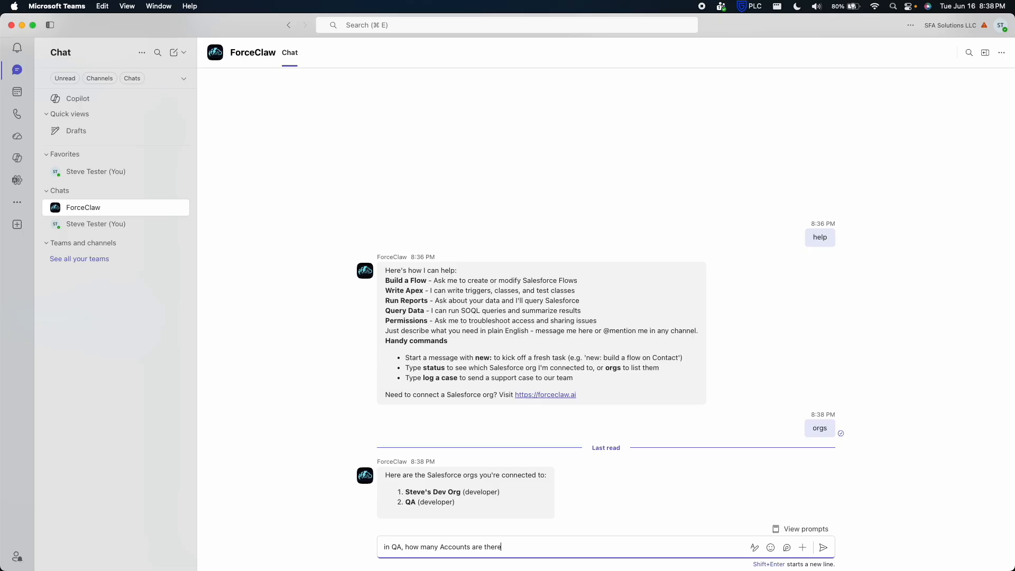
key(Return)
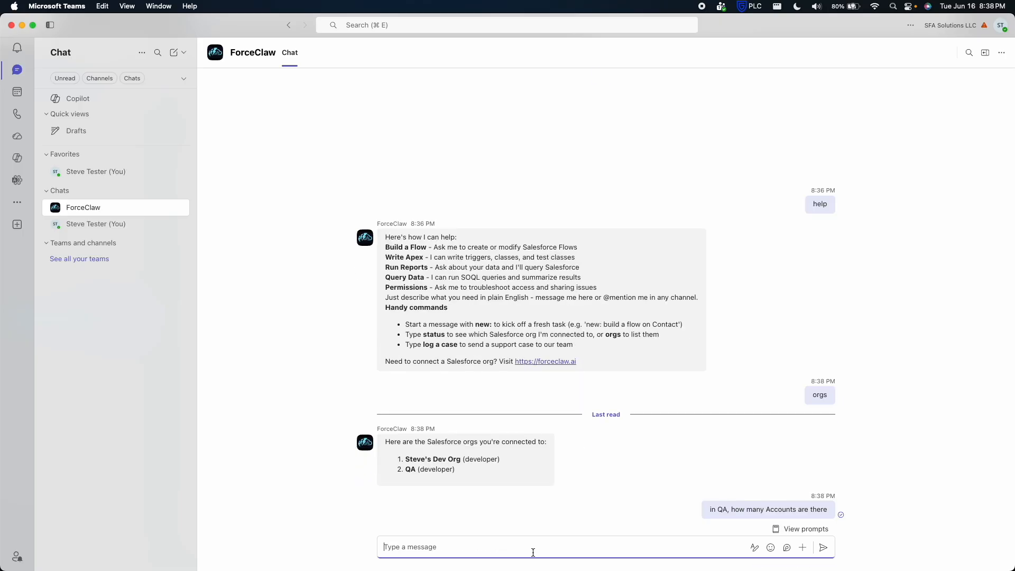